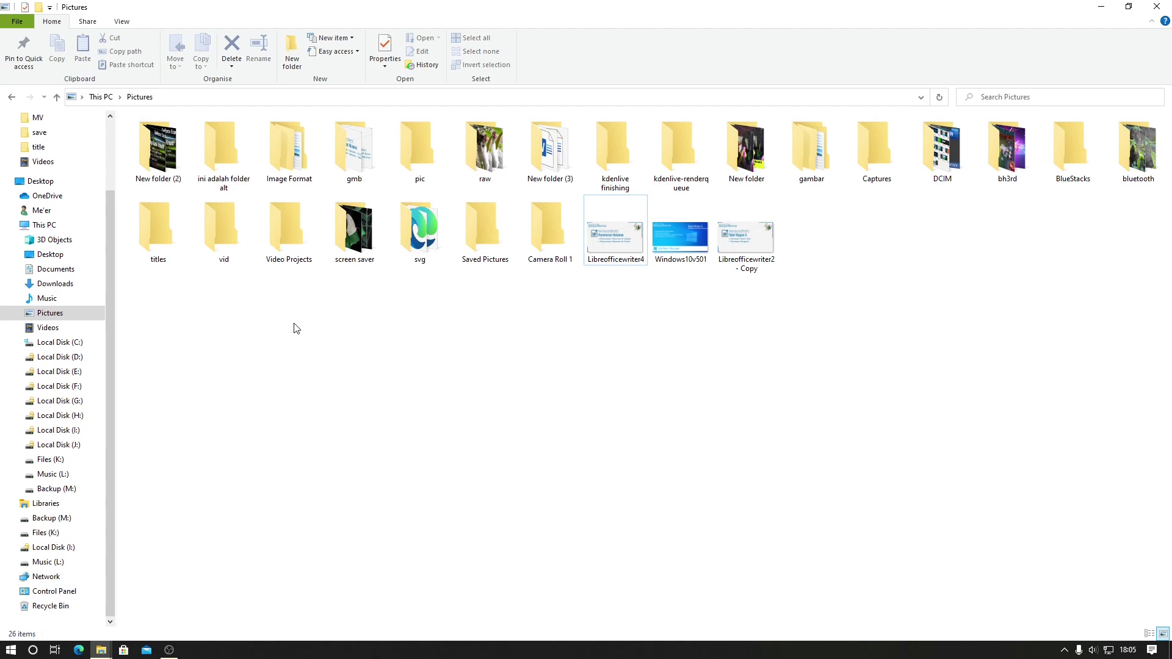
Launch the 7-Zip File Manager.
click(11, 650)
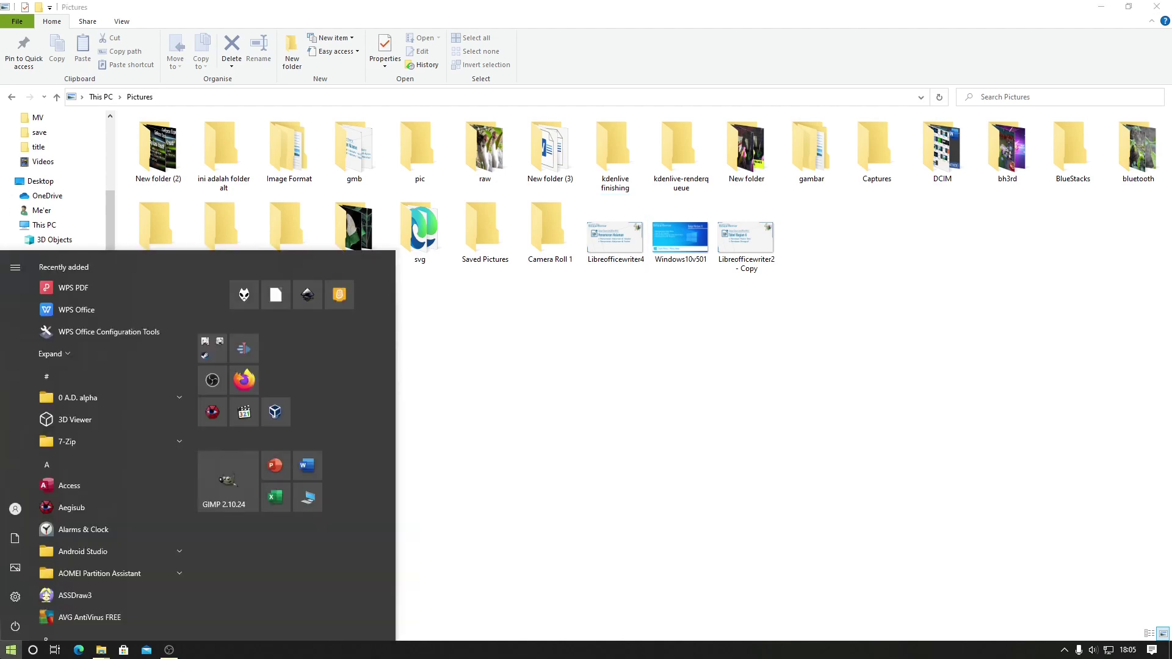
click(127, 435)
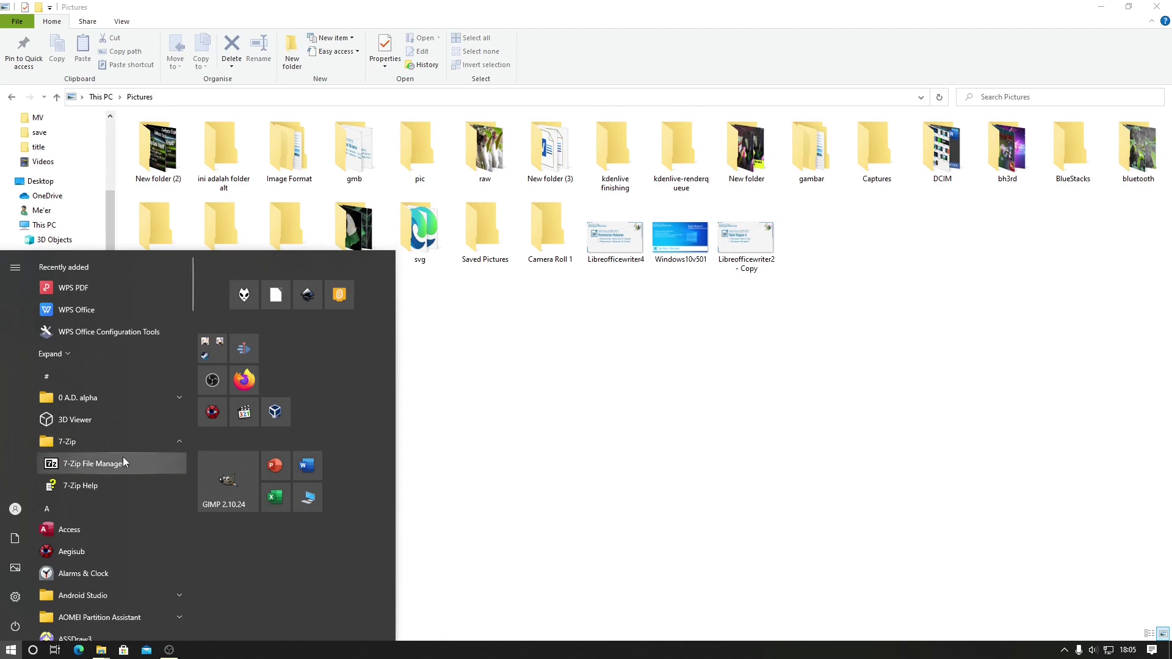
click(123, 462)
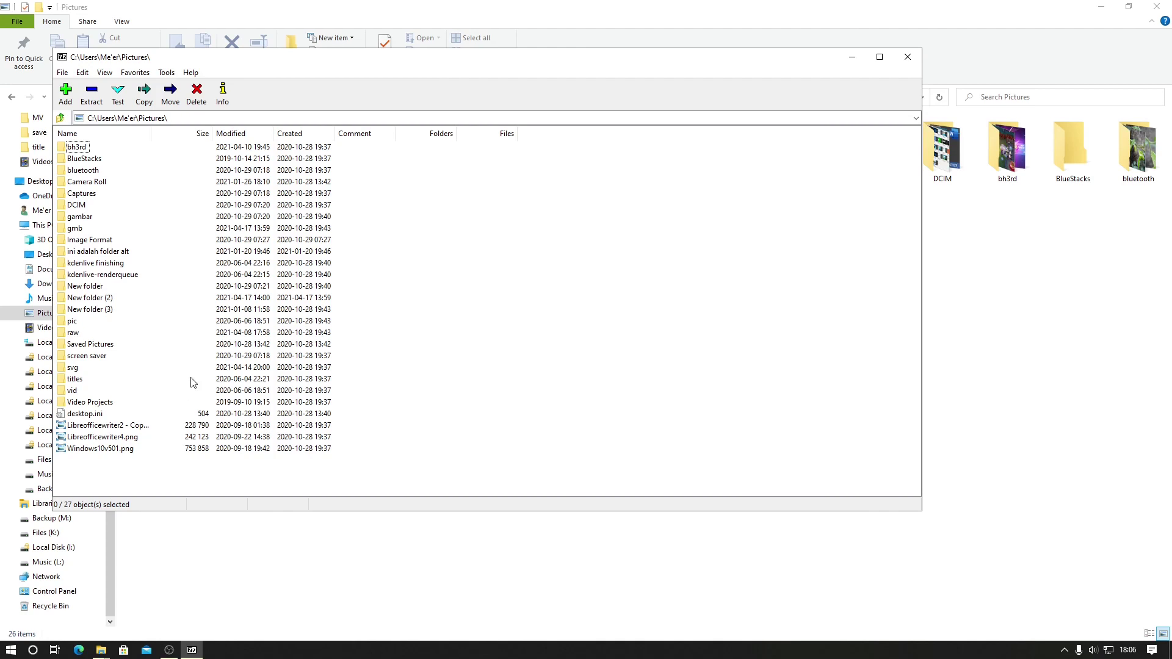
click(355, 118)
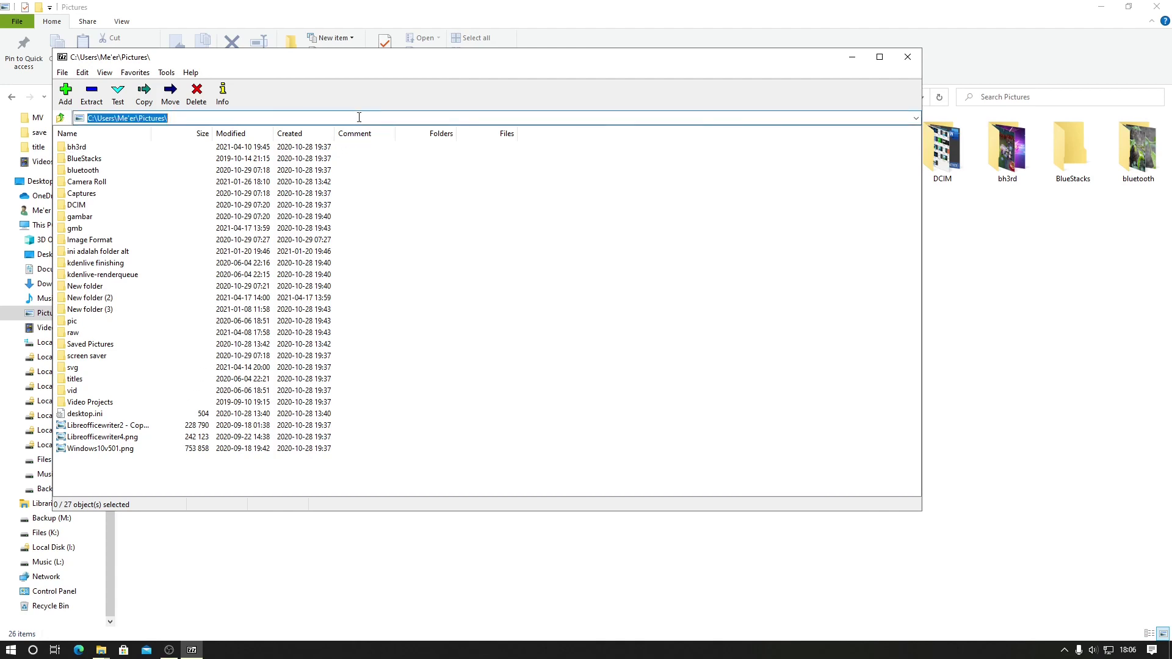
click(916, 118)
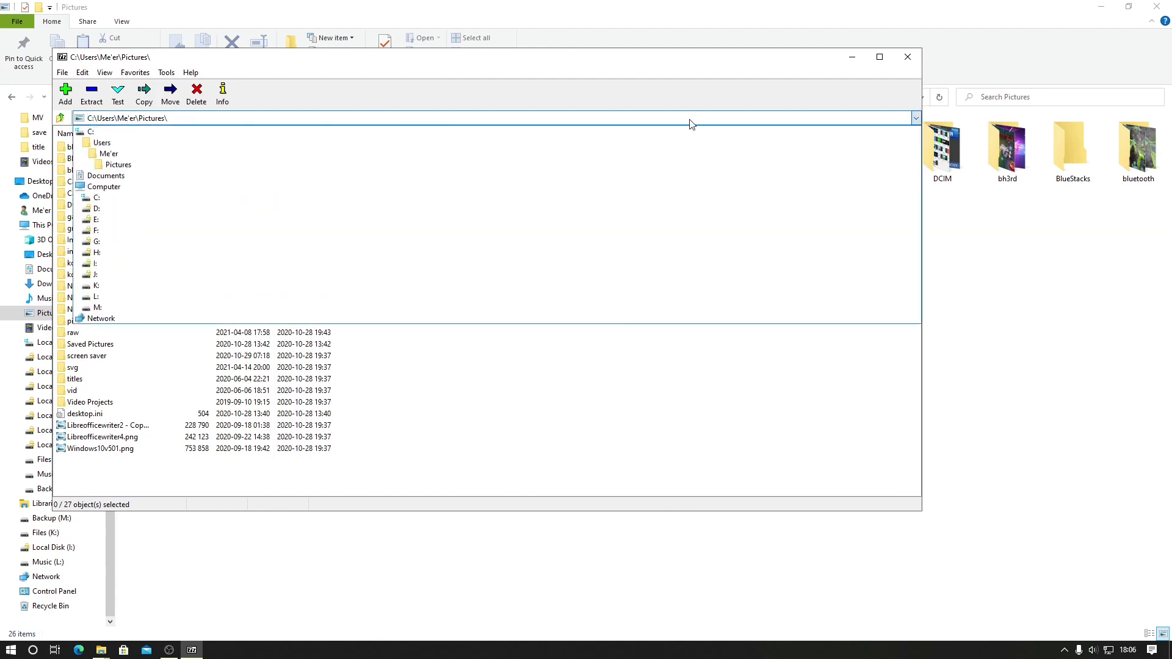
click(595, 390)
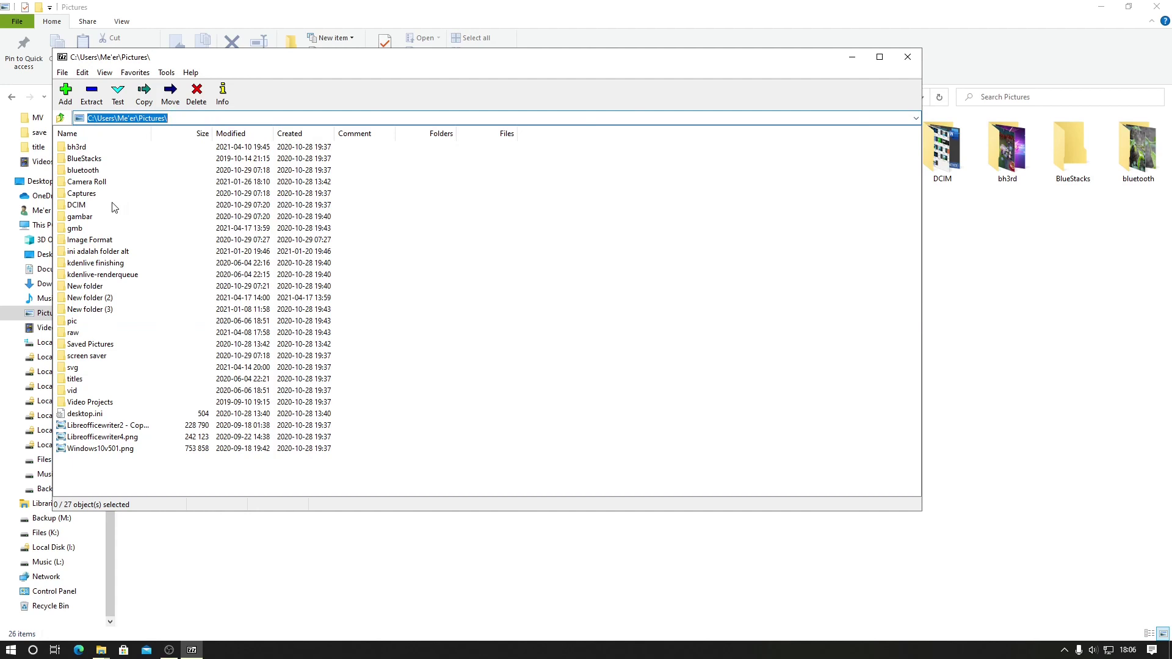
Compress the gmb folder and the three PNG images into a 7z archive named Pictures.7z, without a password.
click(83, 230)
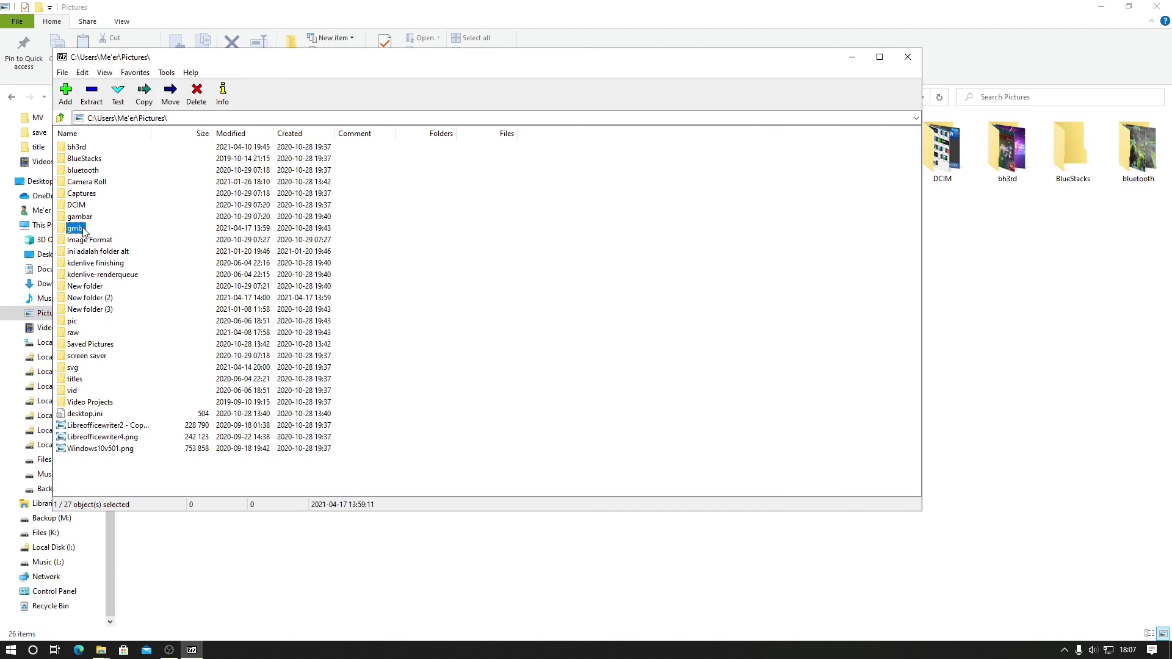
ctrl+click(129, 426)
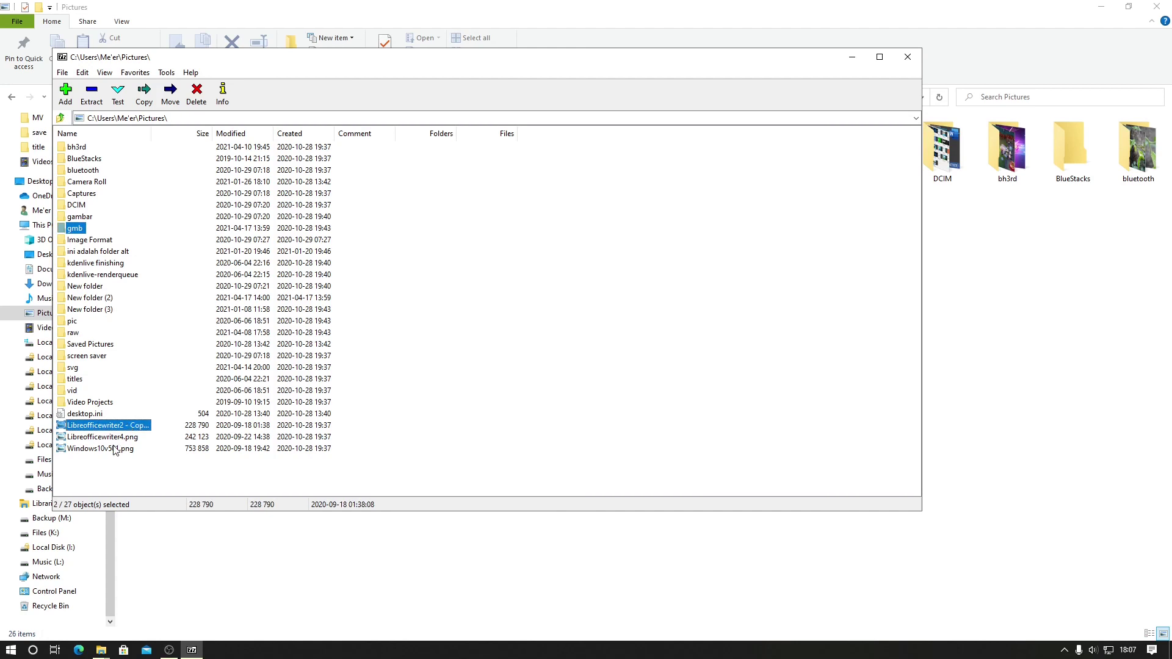
ctrl+click(120, 448)
ctrl+click(125, 437)
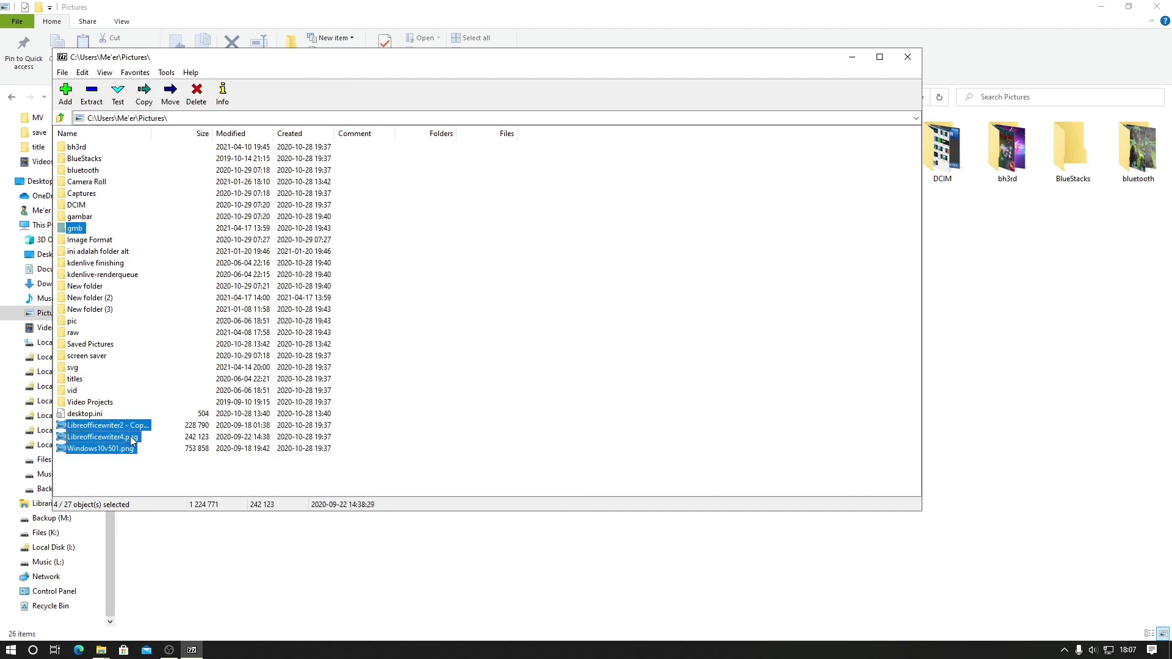
click(67, 97)
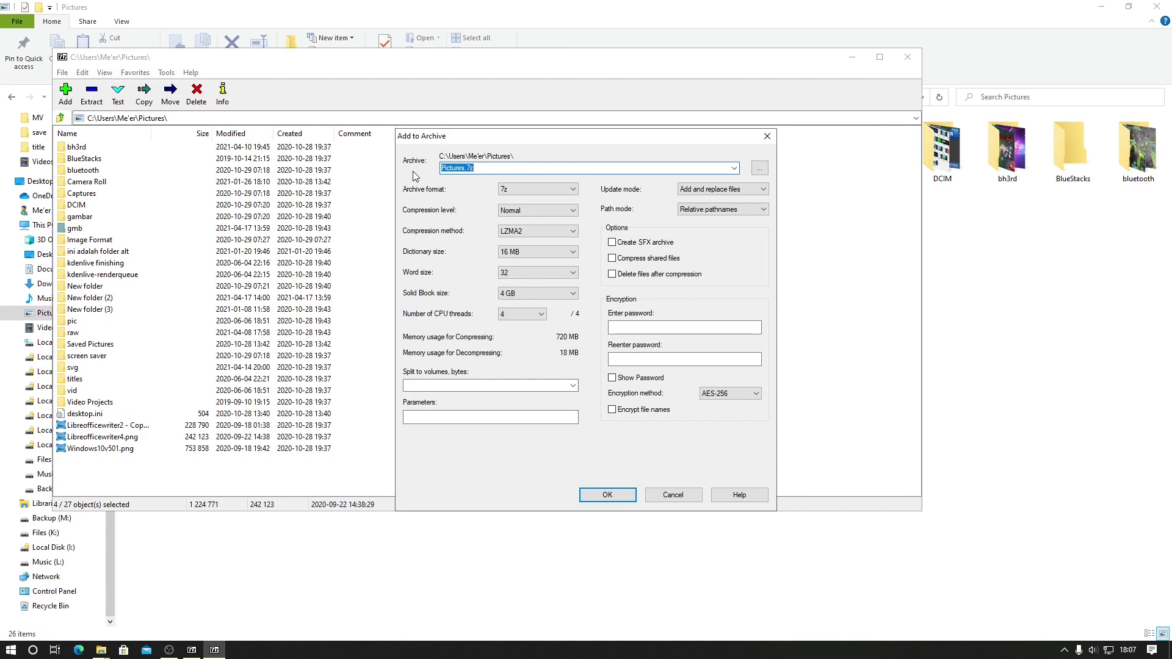
click(448, 169)
click(527, 190)
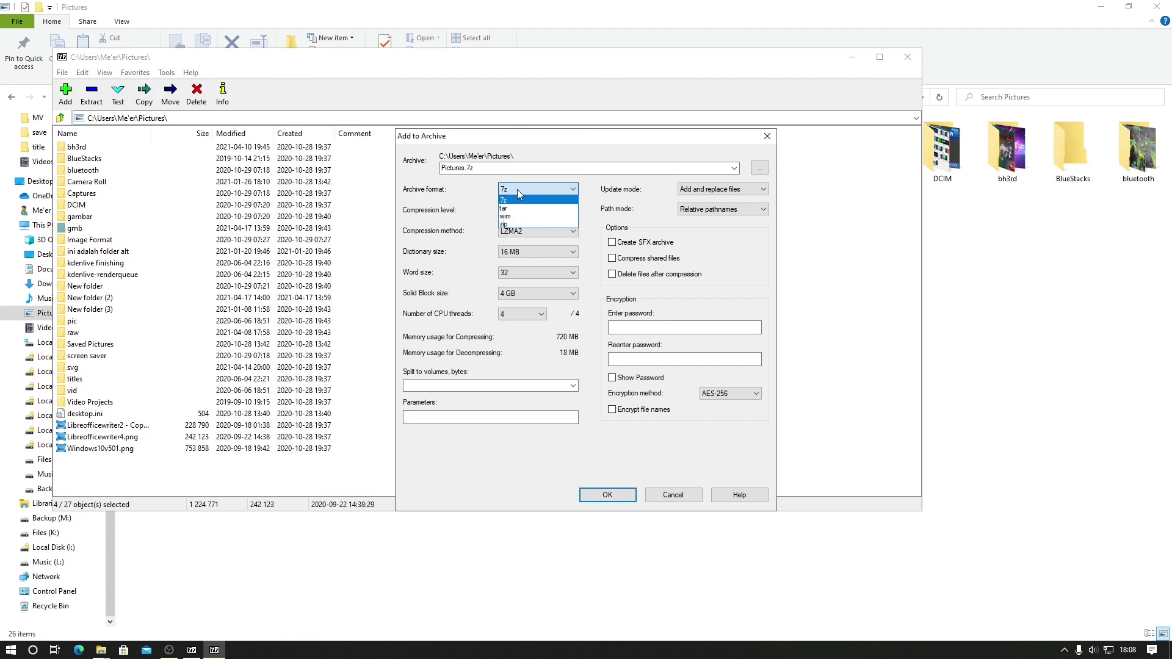
click(478, 178)
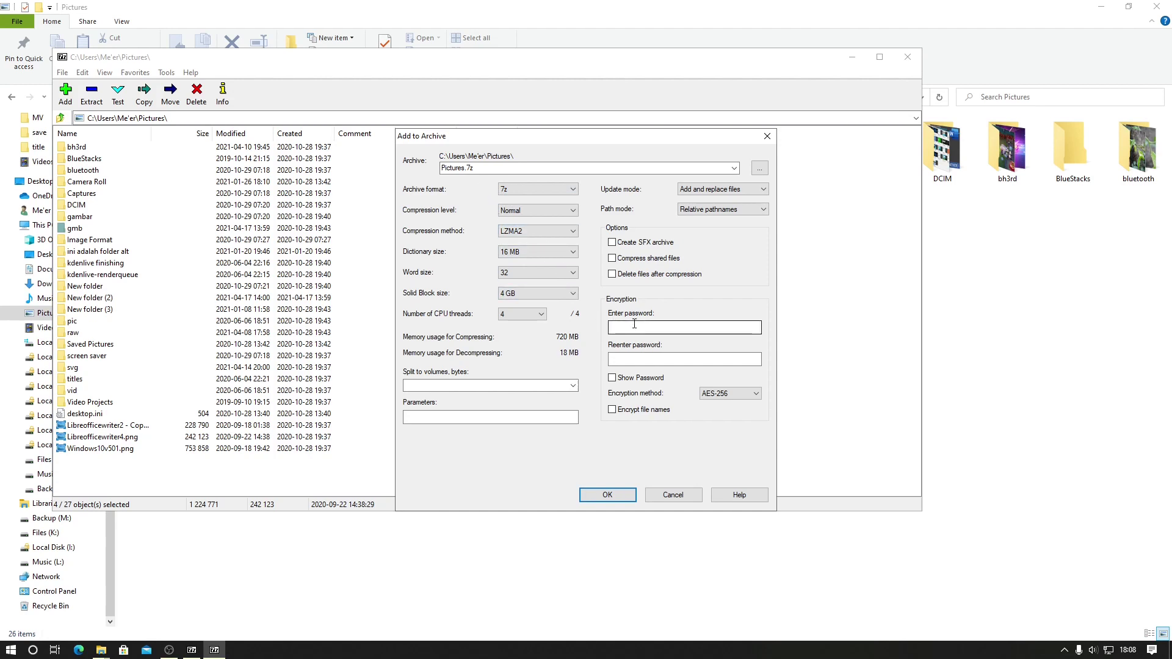
click(637, 356)
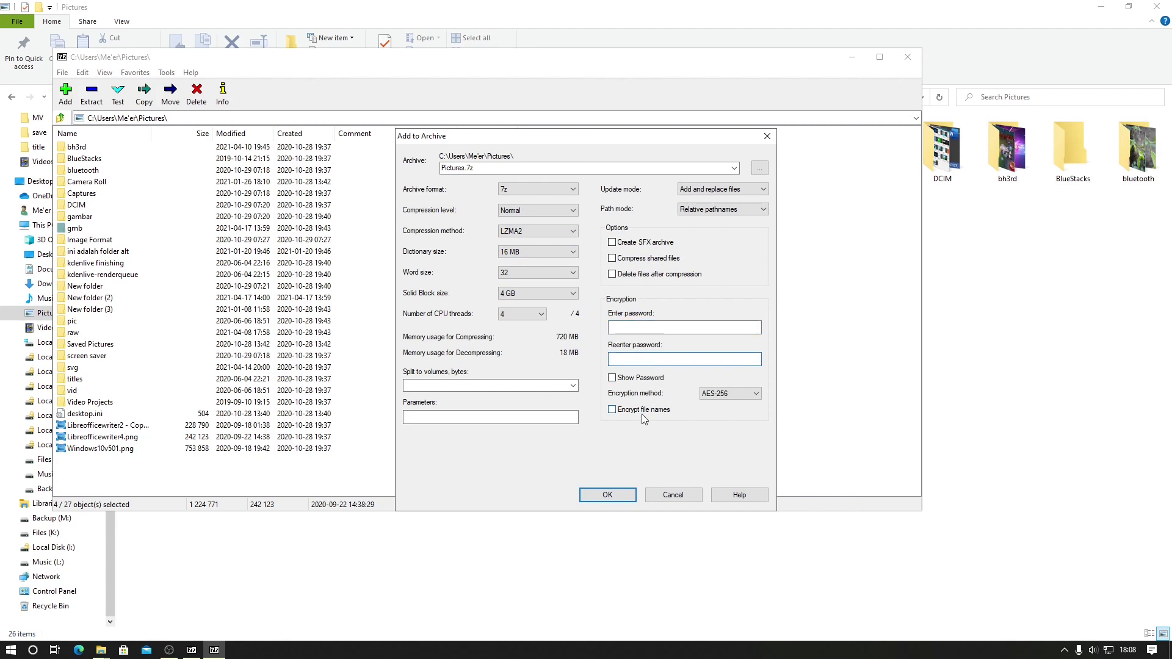
click(608, 494)
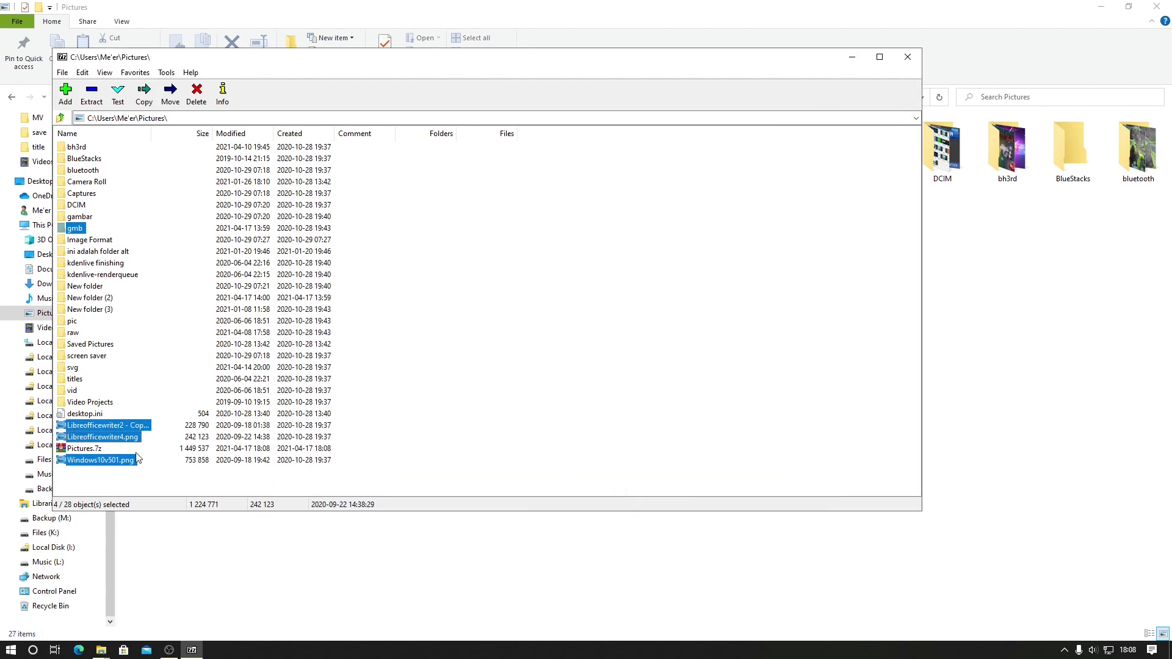
Switch to File Explorer and check the file type in the properties of the new Pictures archive.
click(92, 450)
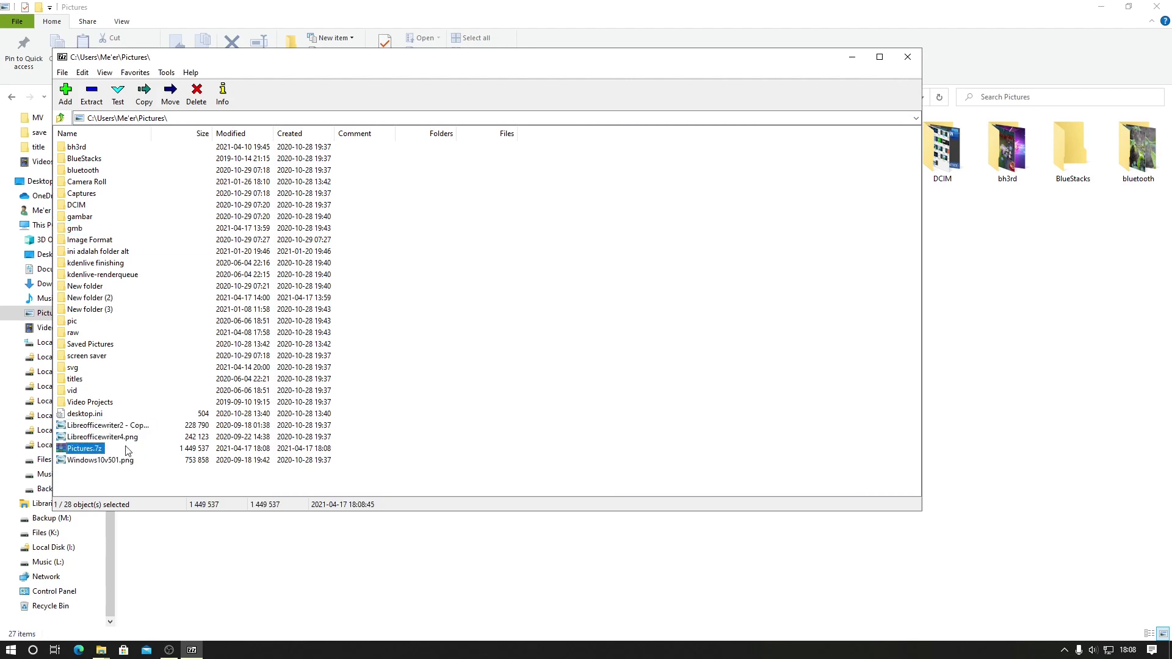
click(999, 332)
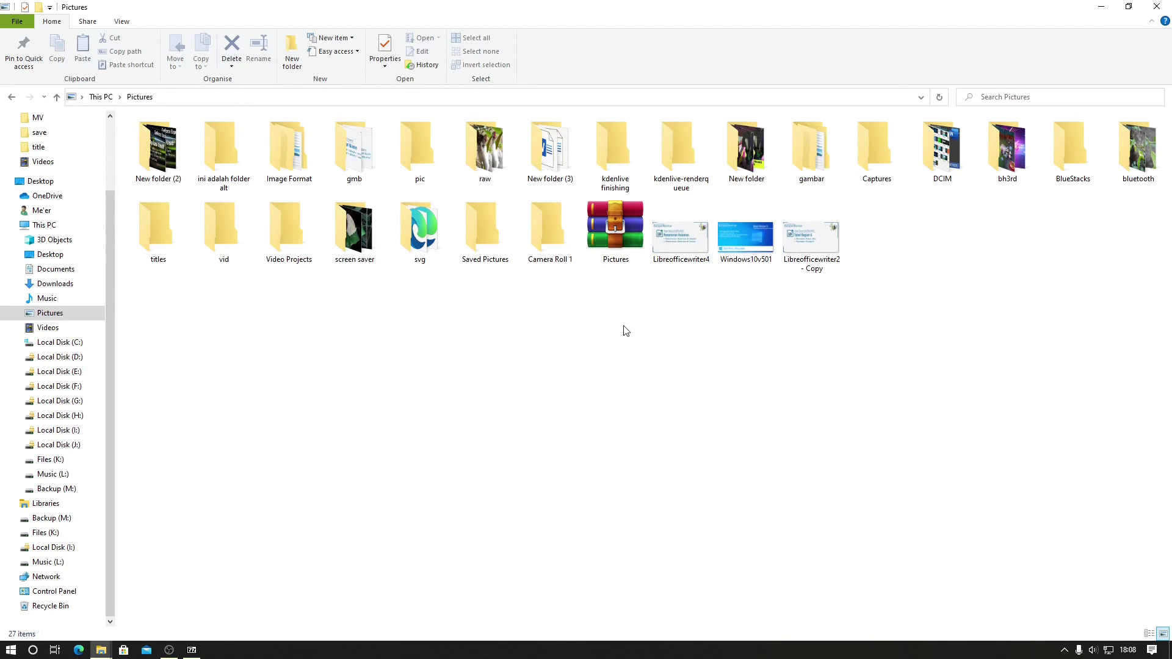
click(619, 225)
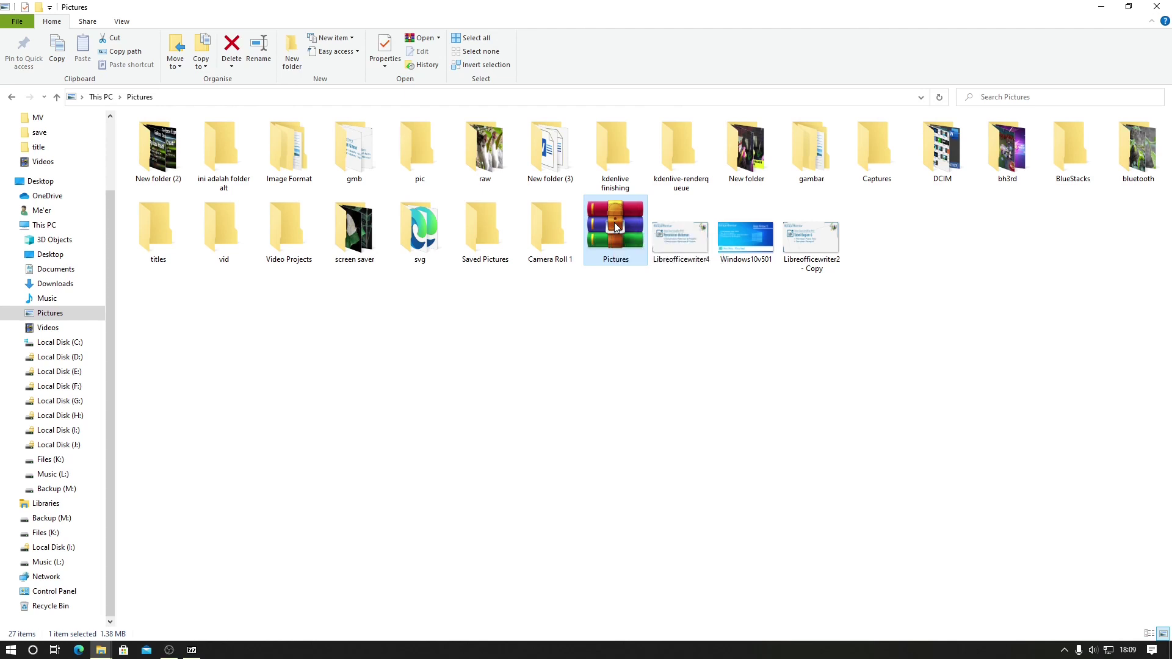
right_click(615, 224)
click(648, 557)
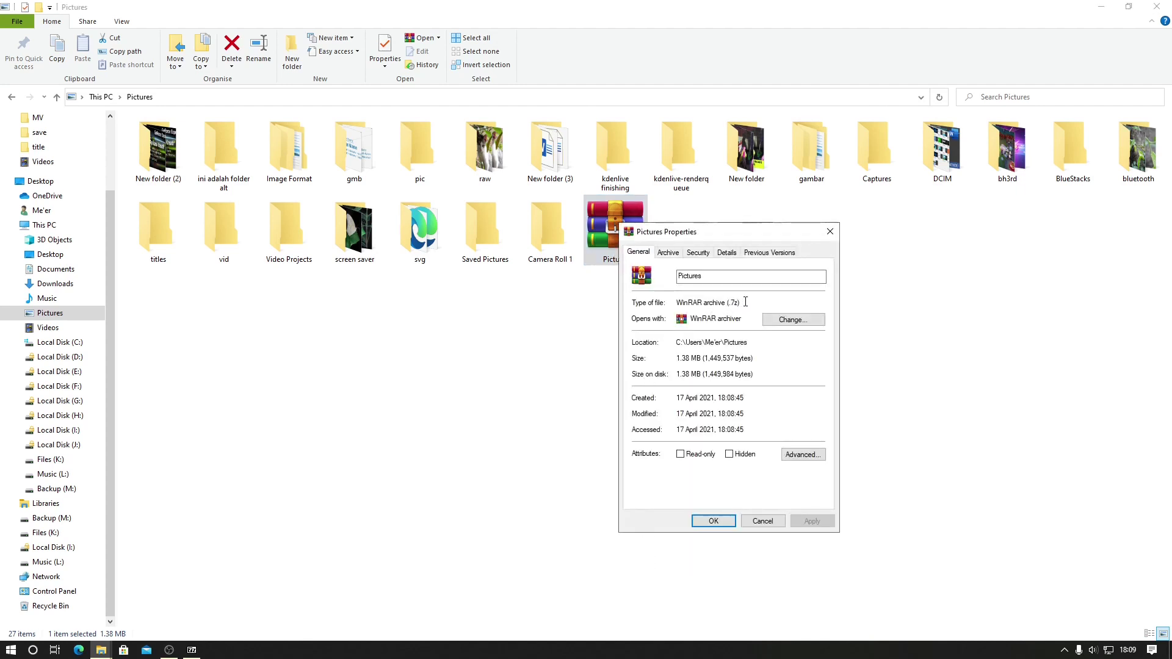
click(708, 522)
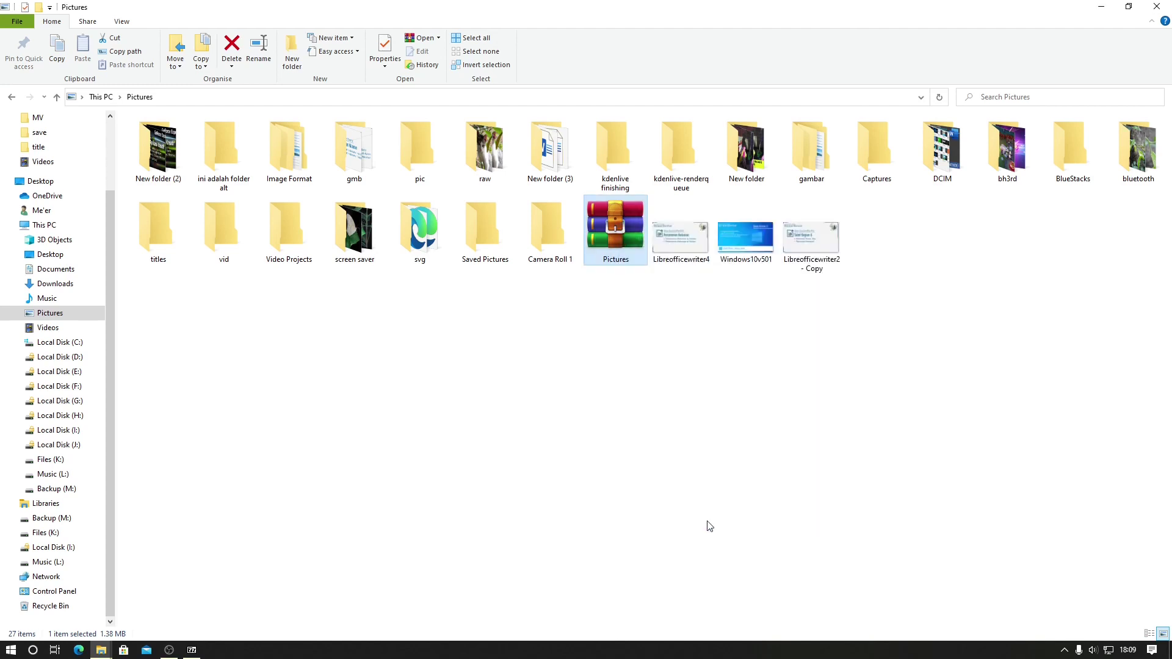
In 7-Zip File Manager, extract Pictures.7z to the Music folder in a subfolder named PicturesZ.
click(193, 650)
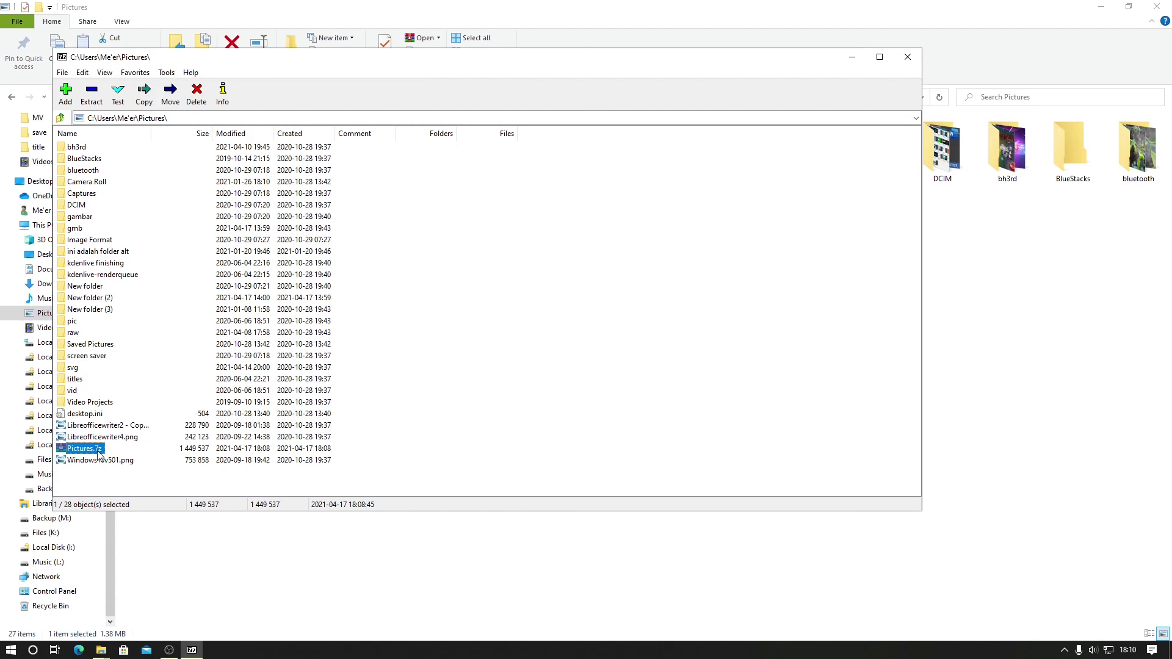
click(92, 95)
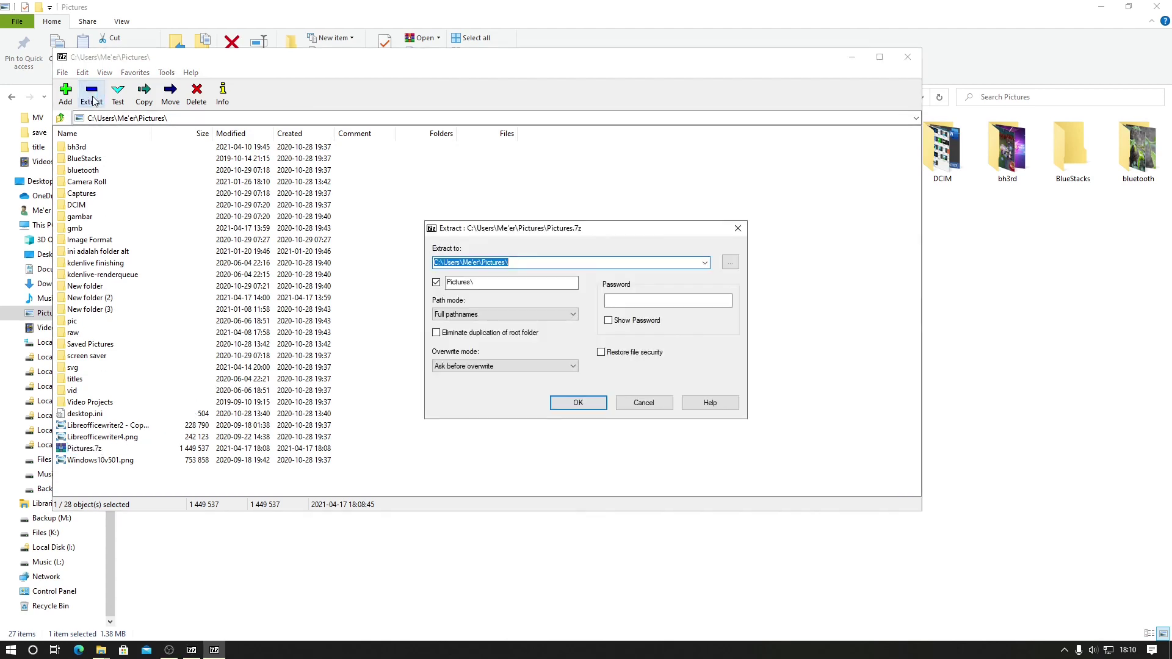
click(520, 262)
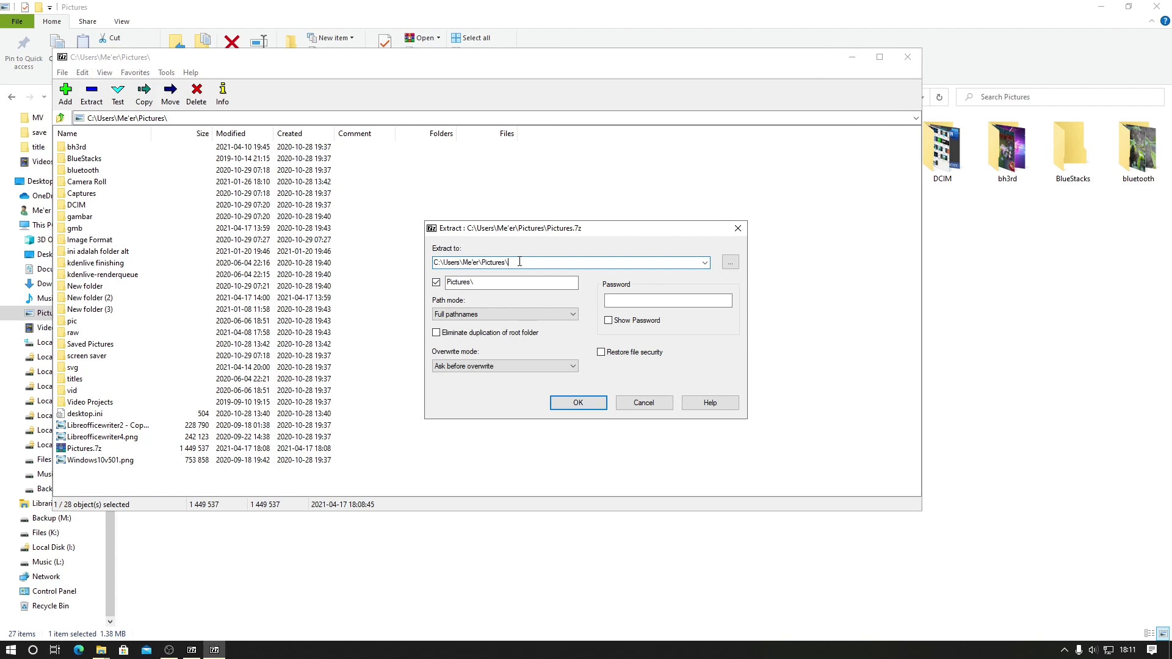
click(731, 263)
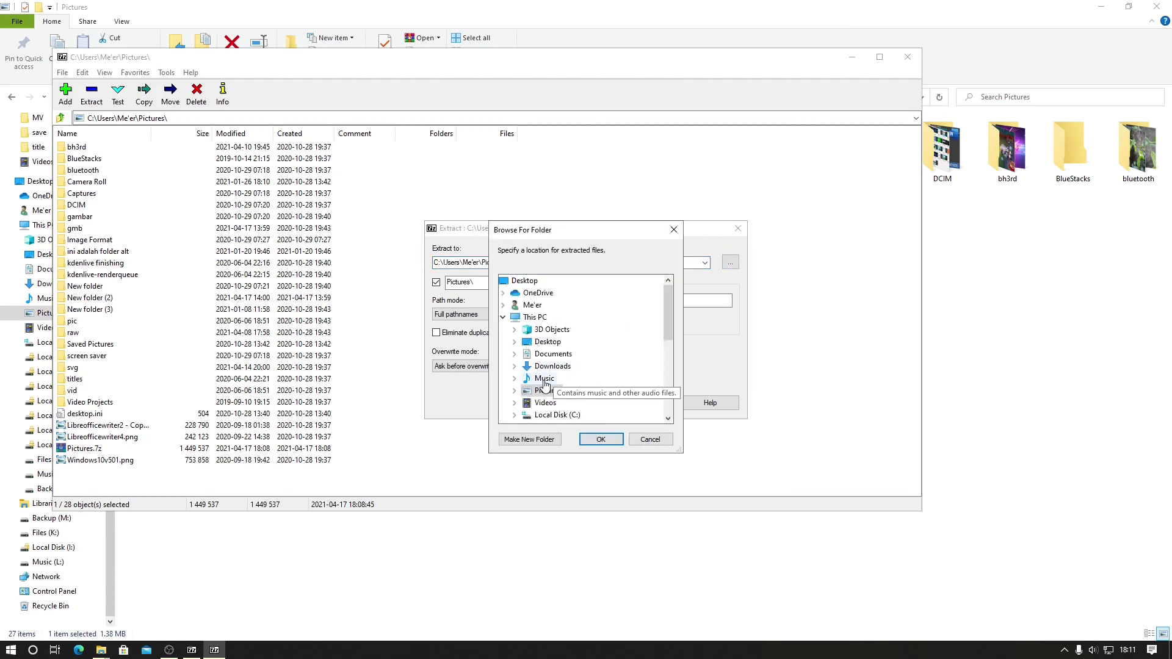
click(544, 379)
click(601, 440)
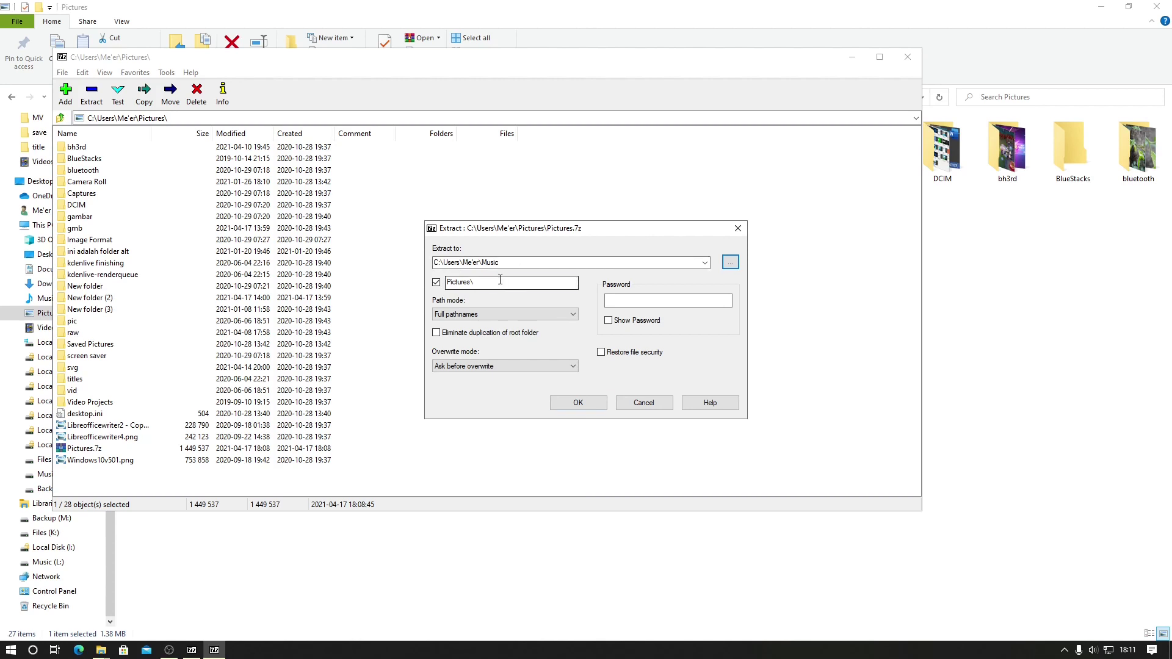
click(500, 282)
text(Z)
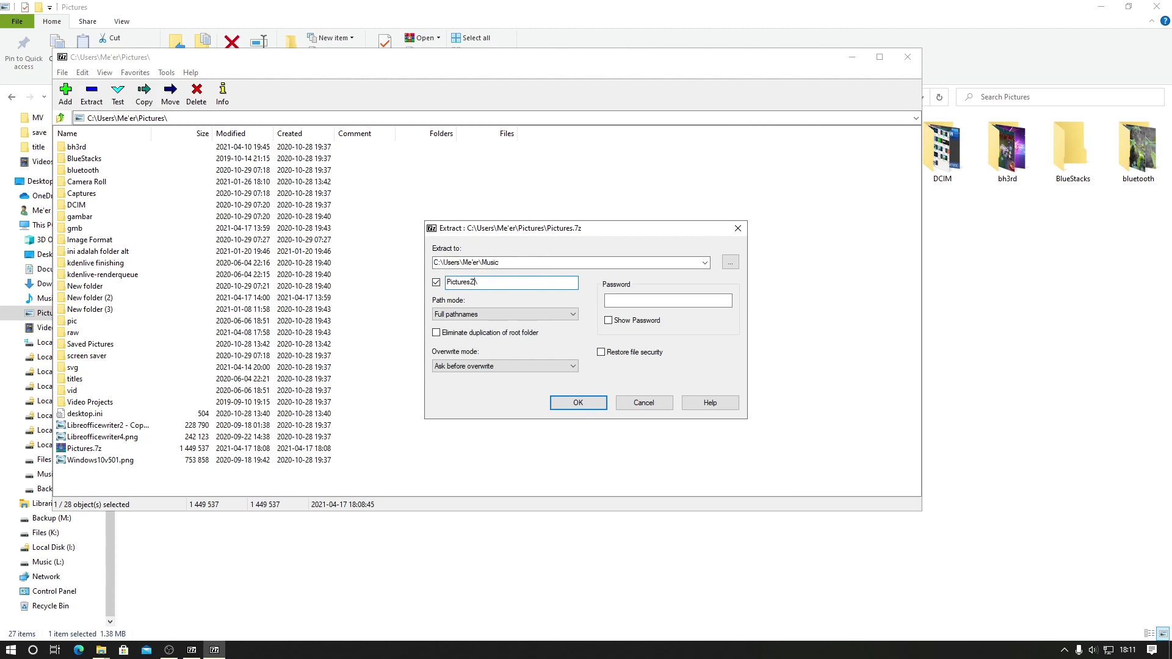
click(577, 404)
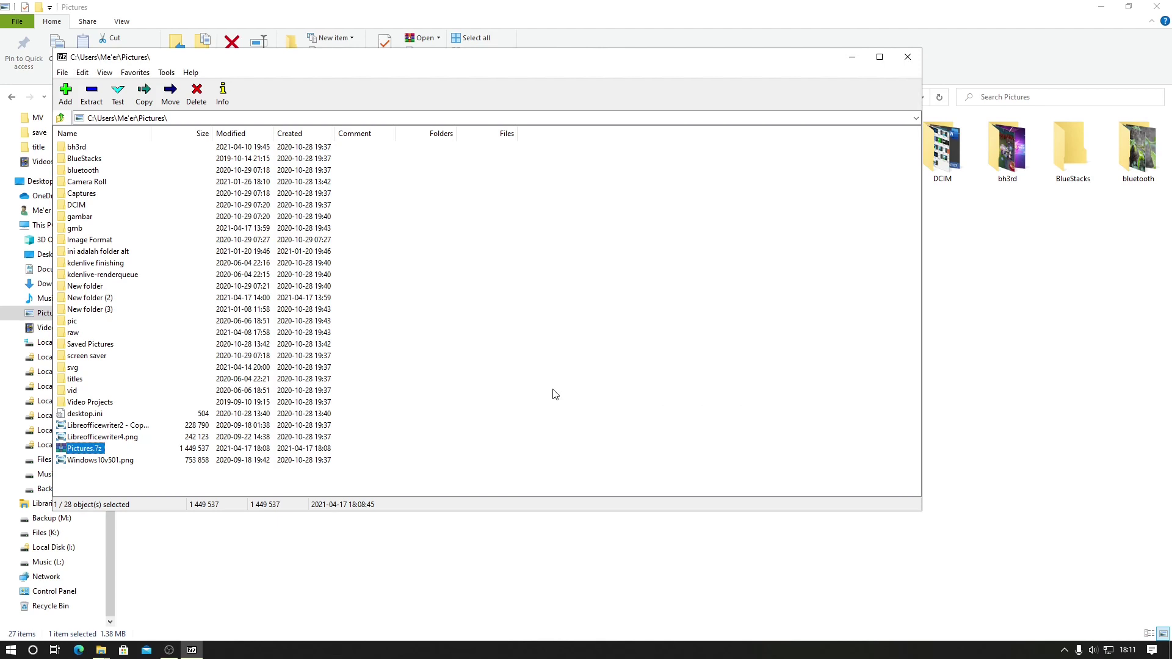
Check the extracted PicturesZ folder inside Music in File Explorer.
click(38, 298)
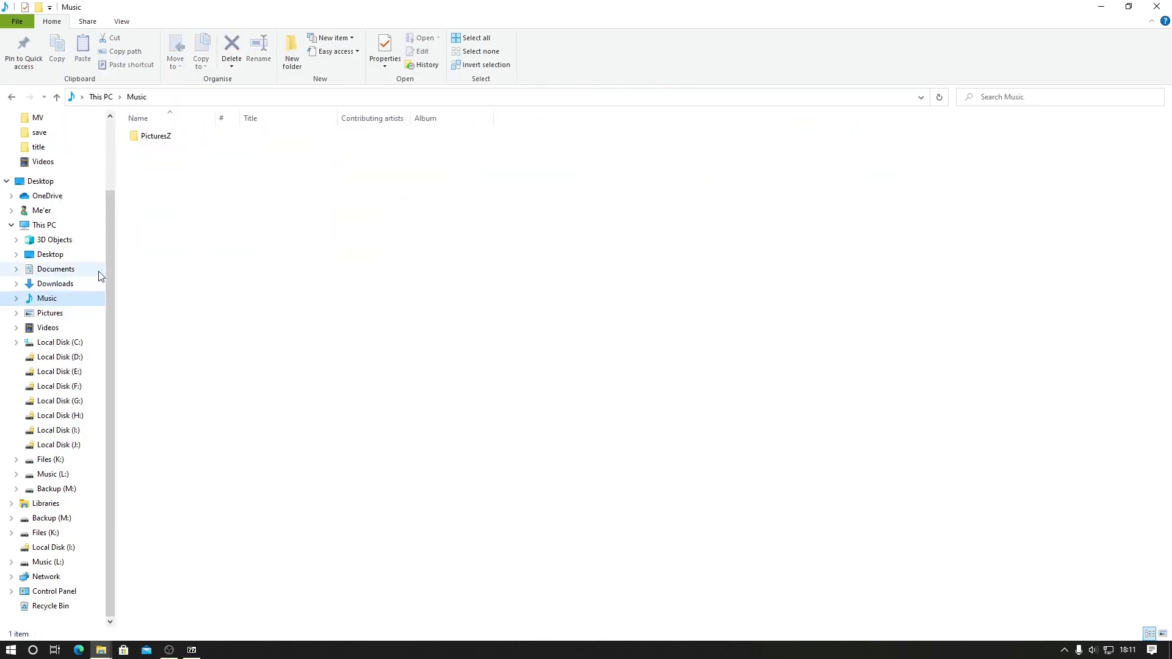
double_click(163, 140)
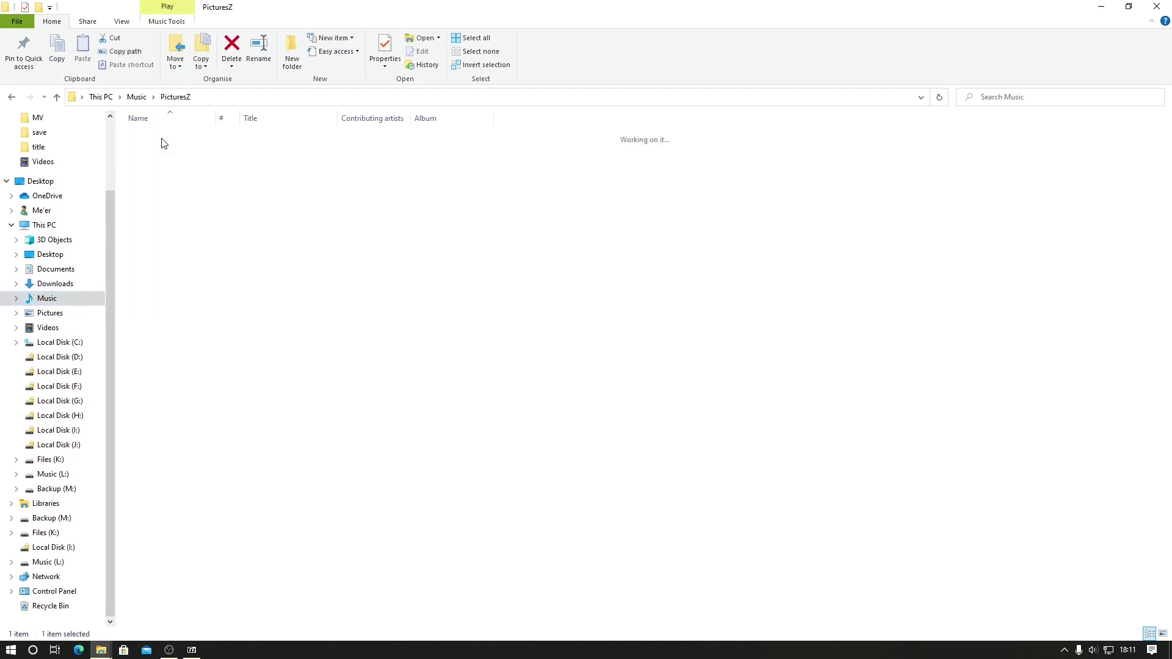
click(15, 100)
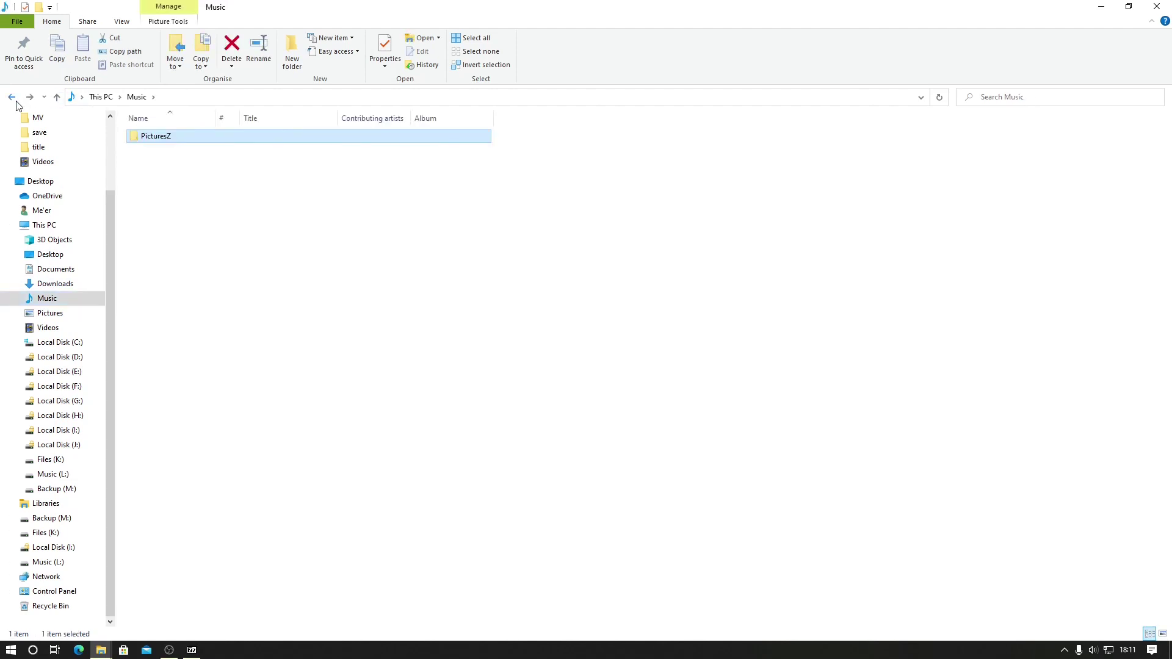
Delete the Pictures archive from the Pictures folder.
click(76, 315)
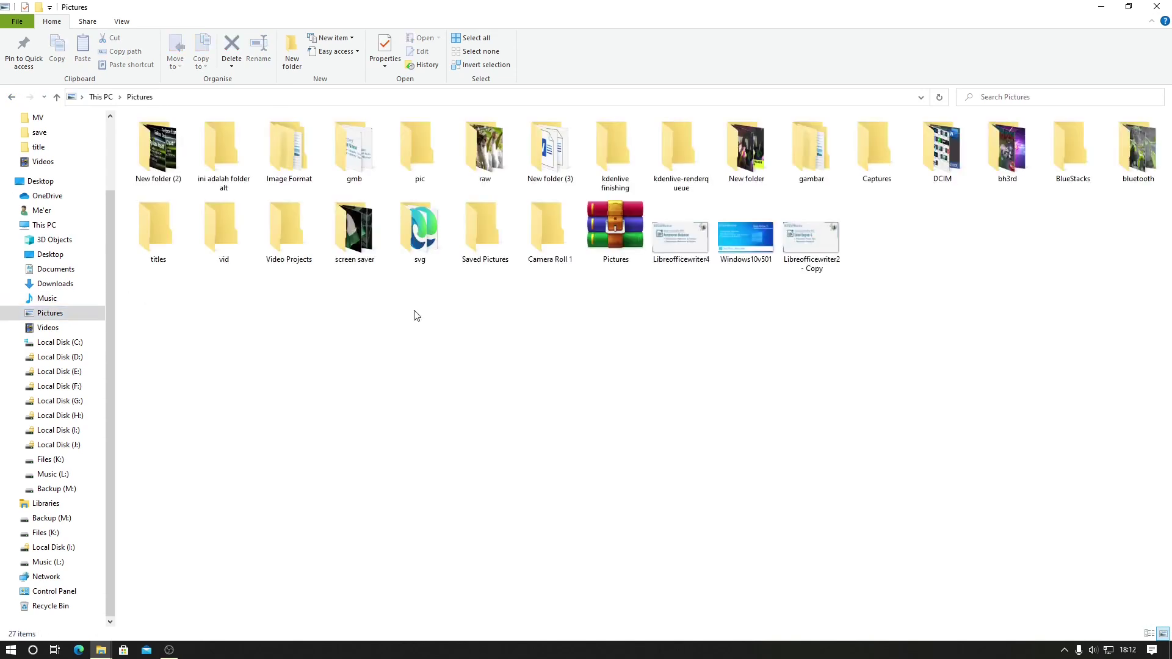
click(626, 218)
key(Delete)
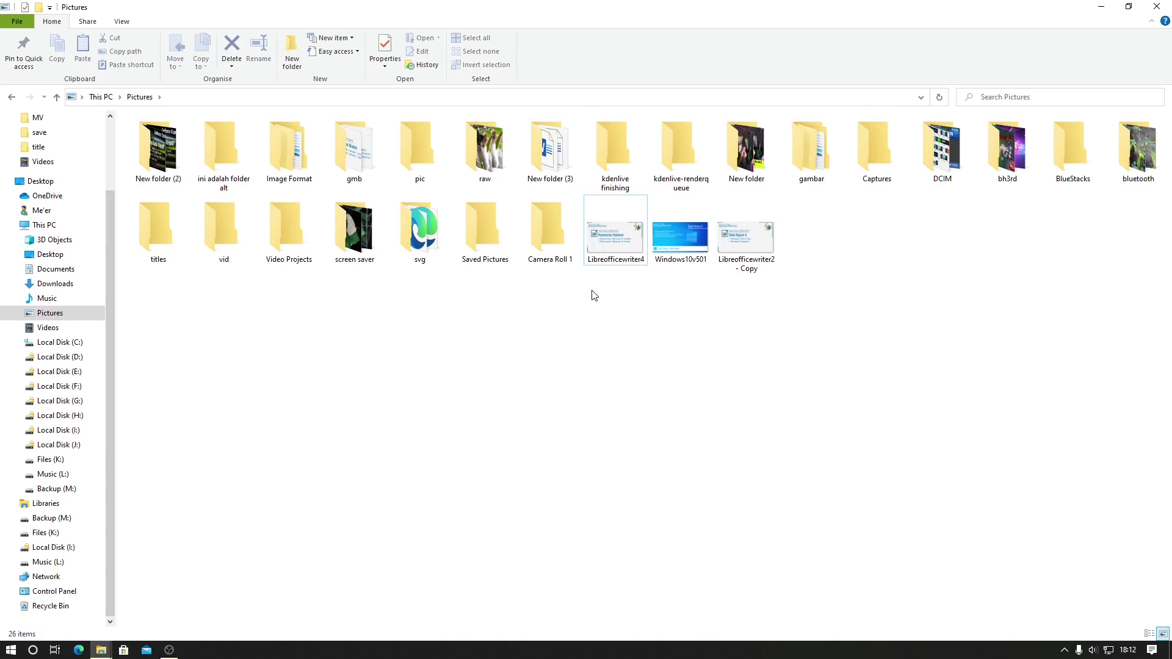
Select the gmb folder and the three images, and review 7-Zip's Add to Archive settings without creating an archive.
drag(591, 291, 786, 229)
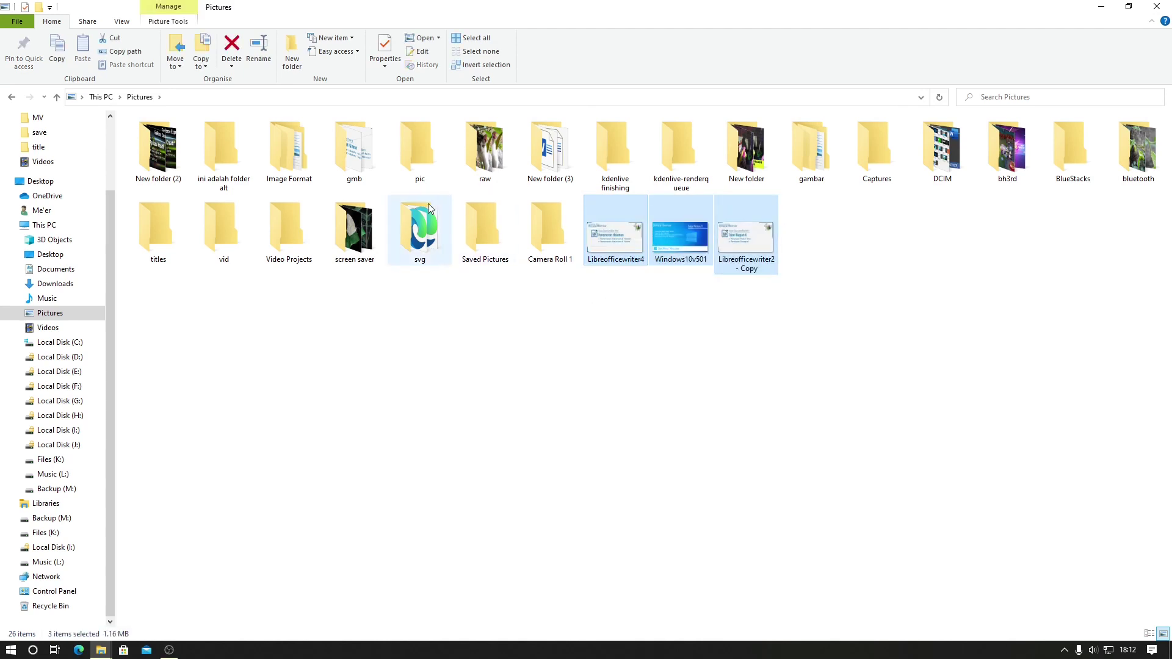
ctrl+click(358, 168)
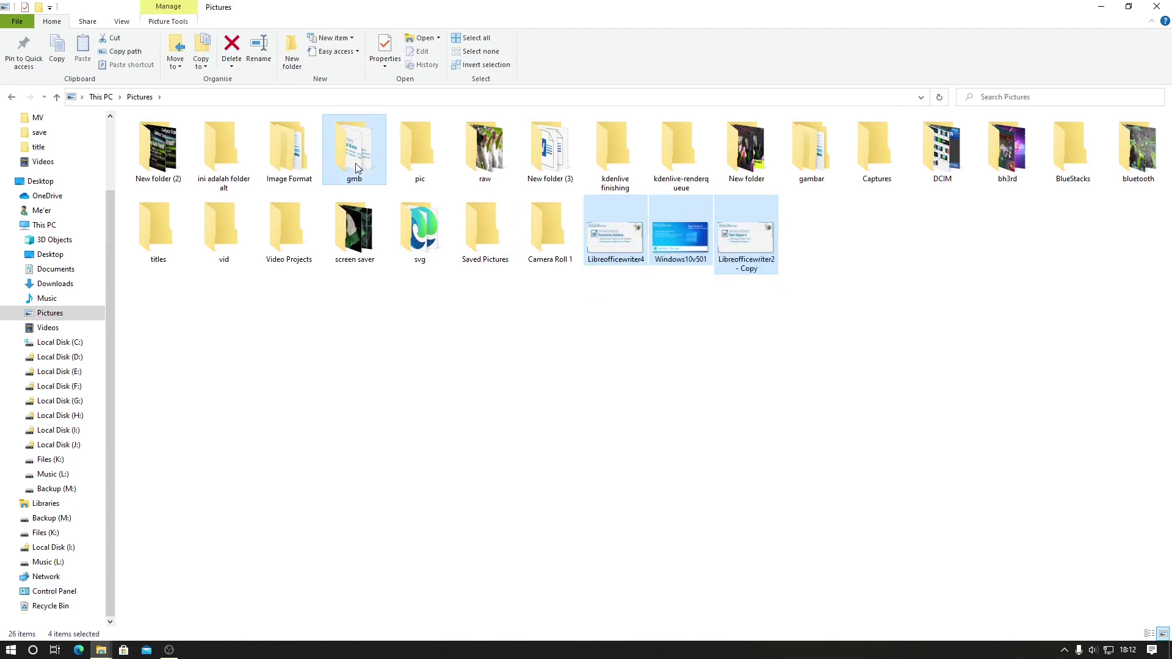
right_click(358, 169)
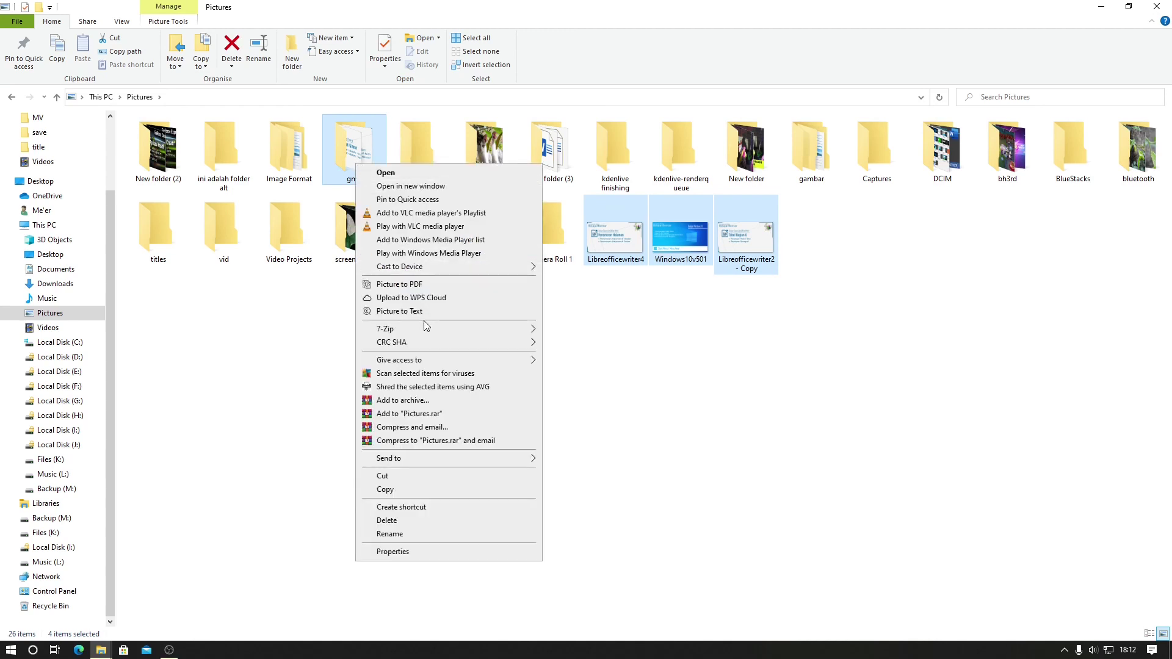
mouse_move(429, 330)
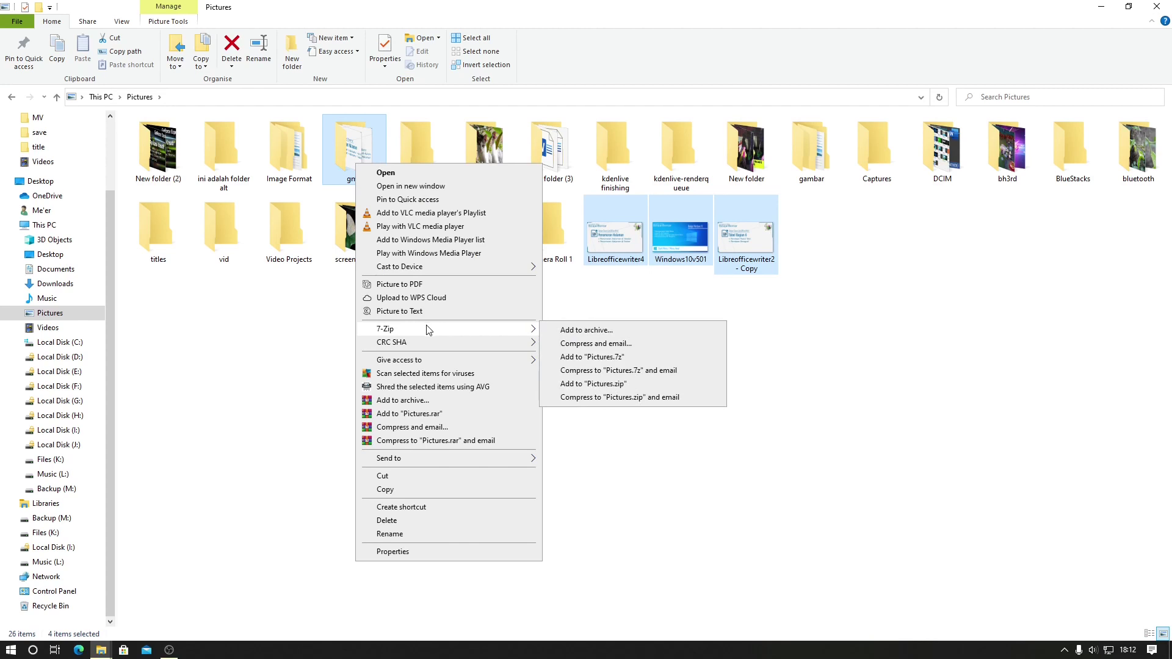
click(573, 330)
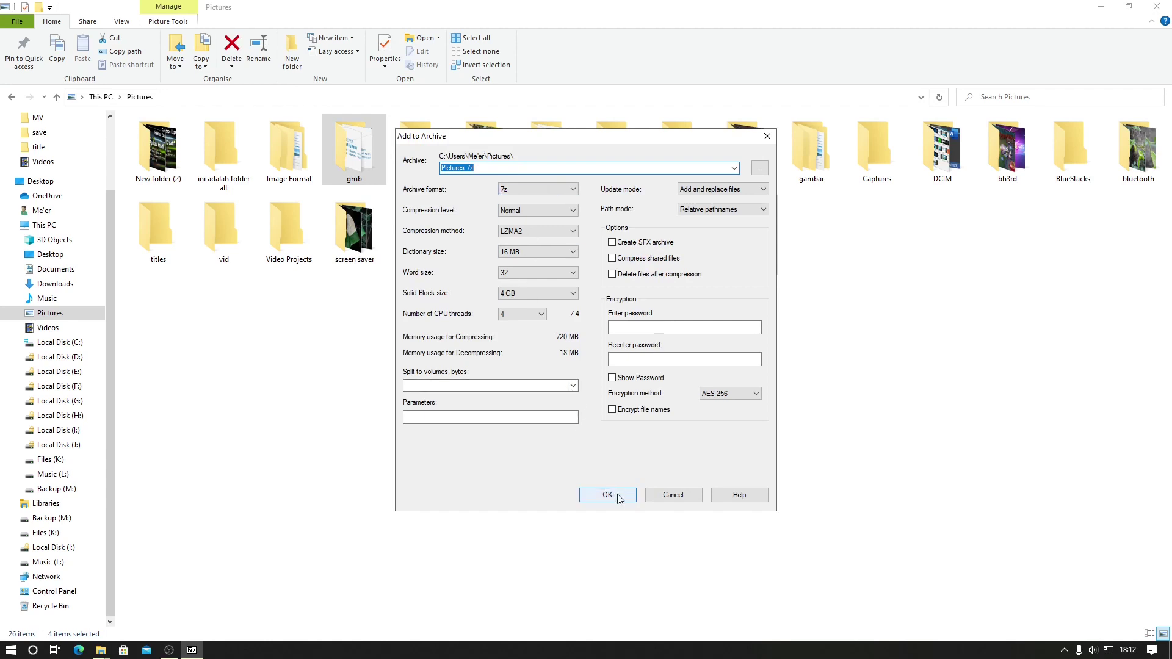
click(656, 499)
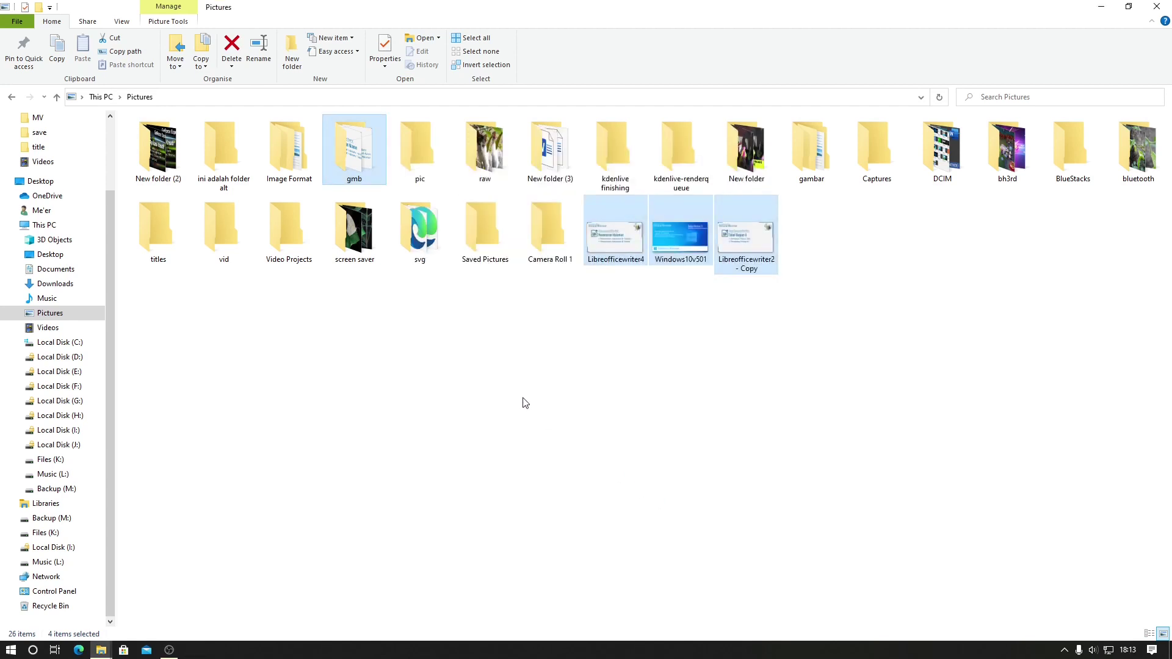
Compress the selected gmb folder and three images directly into Pictures.7z with 7-Zip, and check the archive's properties.
right_click(348, 159)
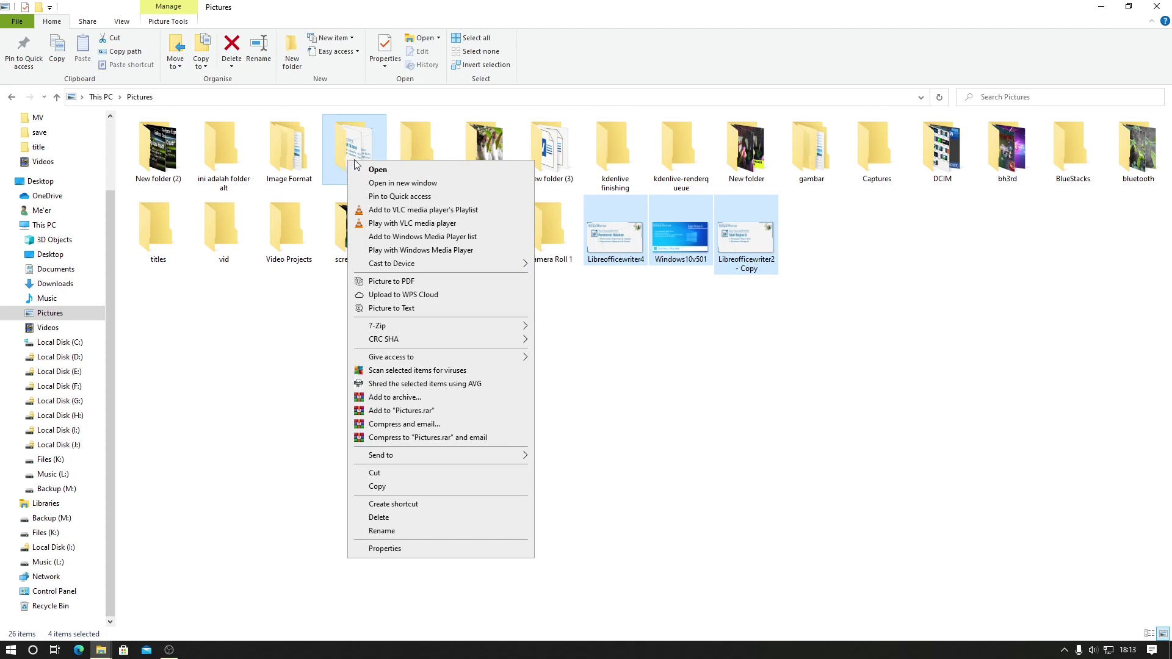
mouse_move(453, 331)
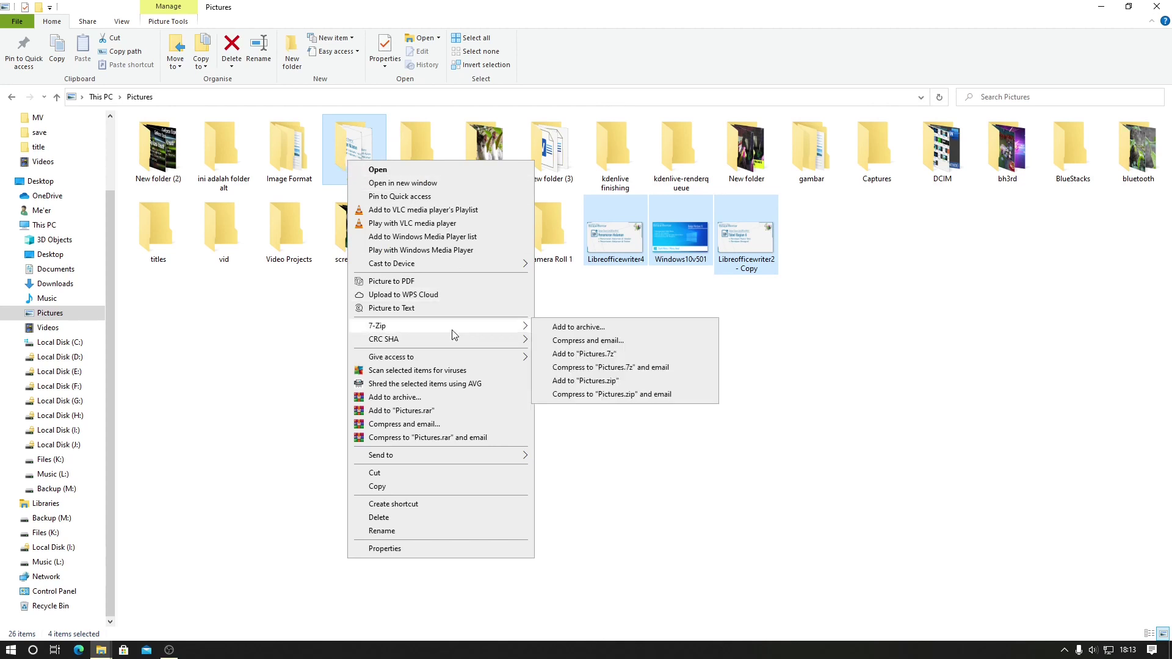
click(593, 357)
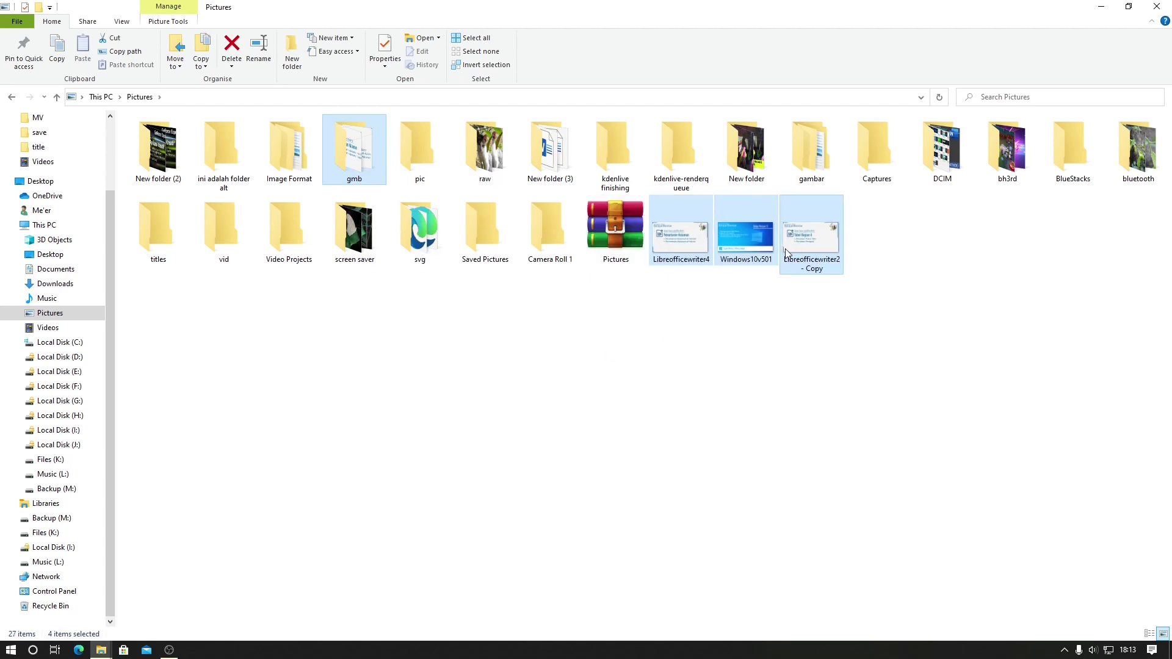
right_click(617, 242)
click(654, 576)
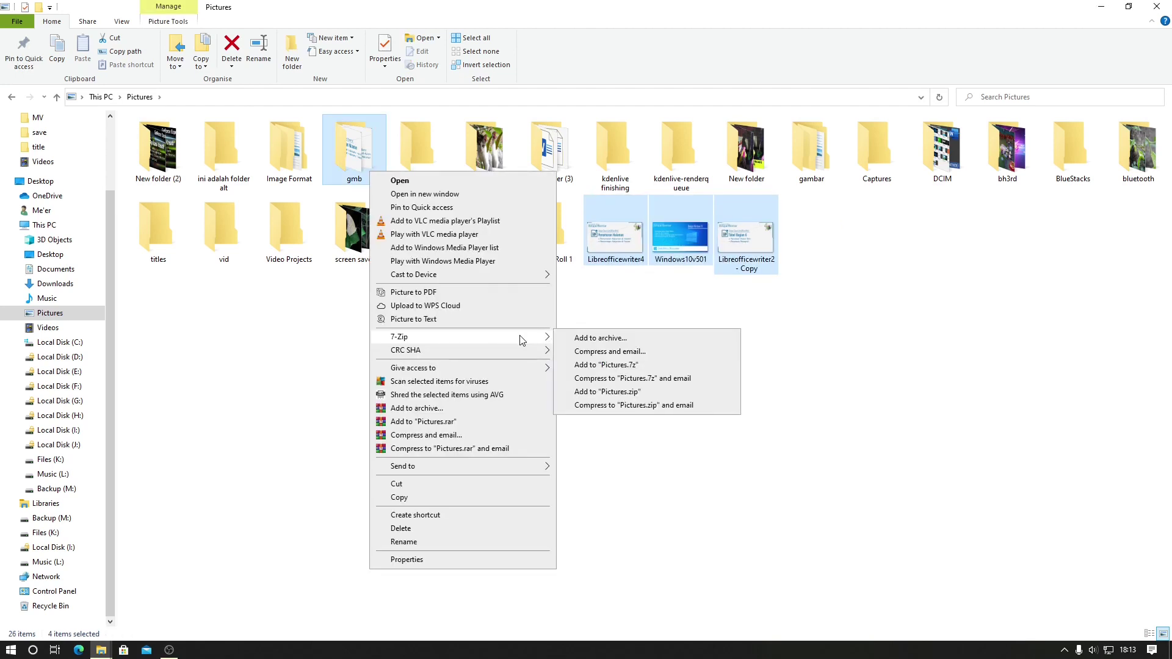
Compress the gmb folder and three images into Pictures.zip with 7-Zip, and check the file type in its properties.
click(632, 392)
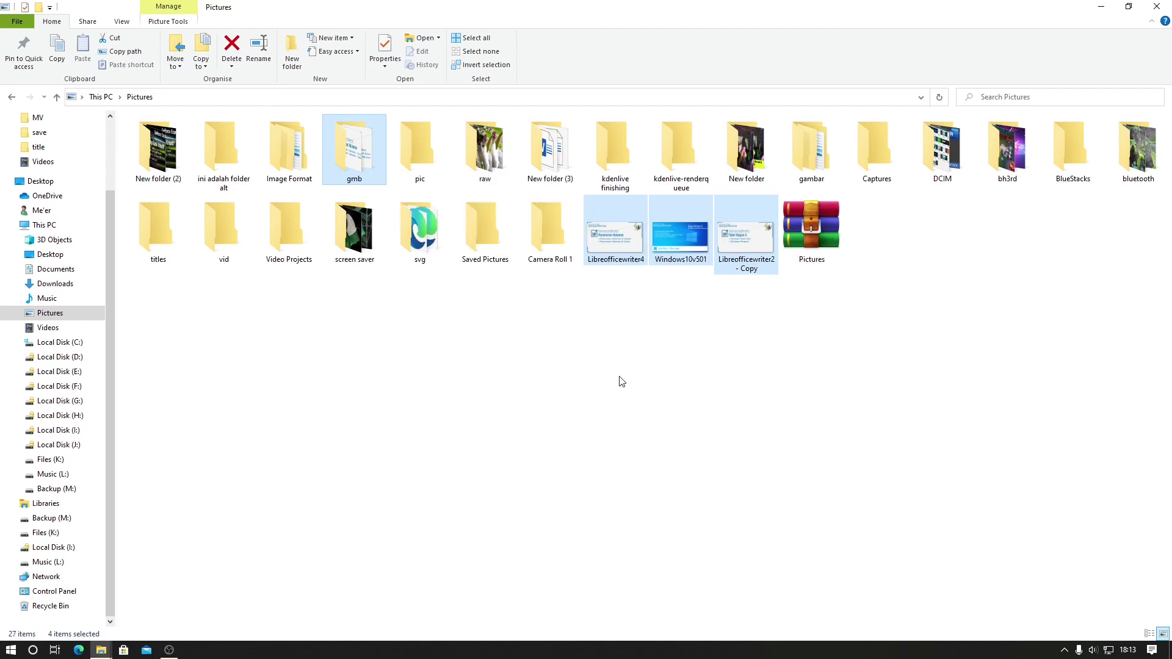
right_click(617, 234)
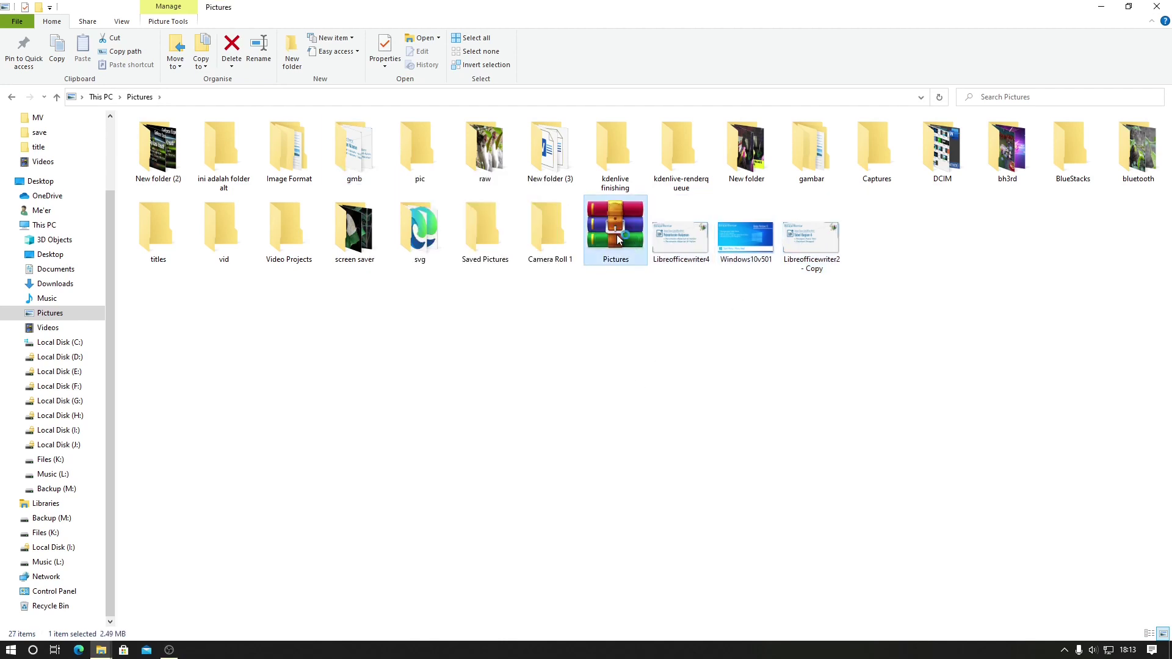
click(669, 580)
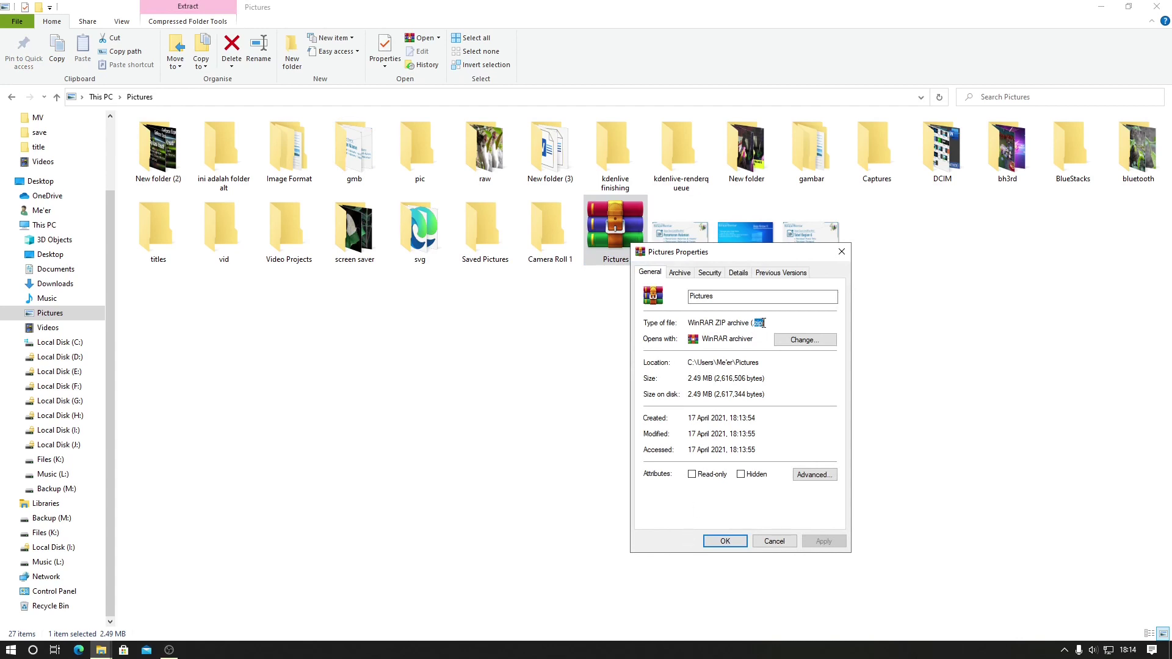
key(Escape)
Delete the ZIP archive and compress the gmb folder and three images into Pictures.7z with 7-Zip.
key(Delete)
drag(619, 279, 745, 225)
ctrl+click(355, 153)
right_click(359, 154)
mouse_move(464, 318)
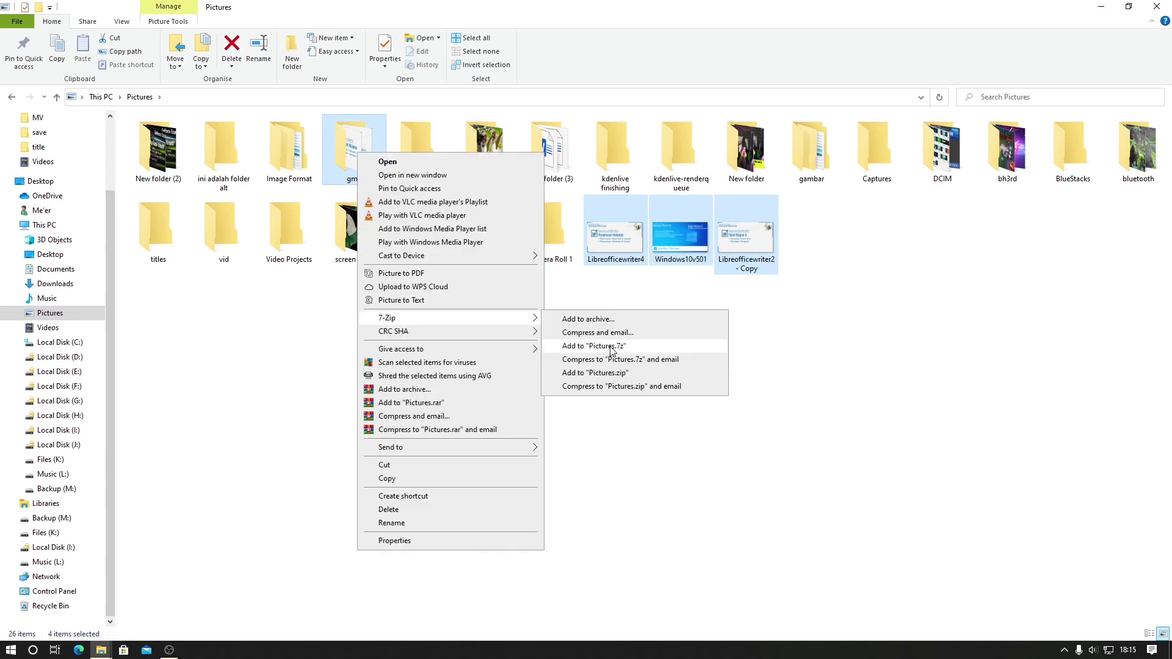
click(611, 346)
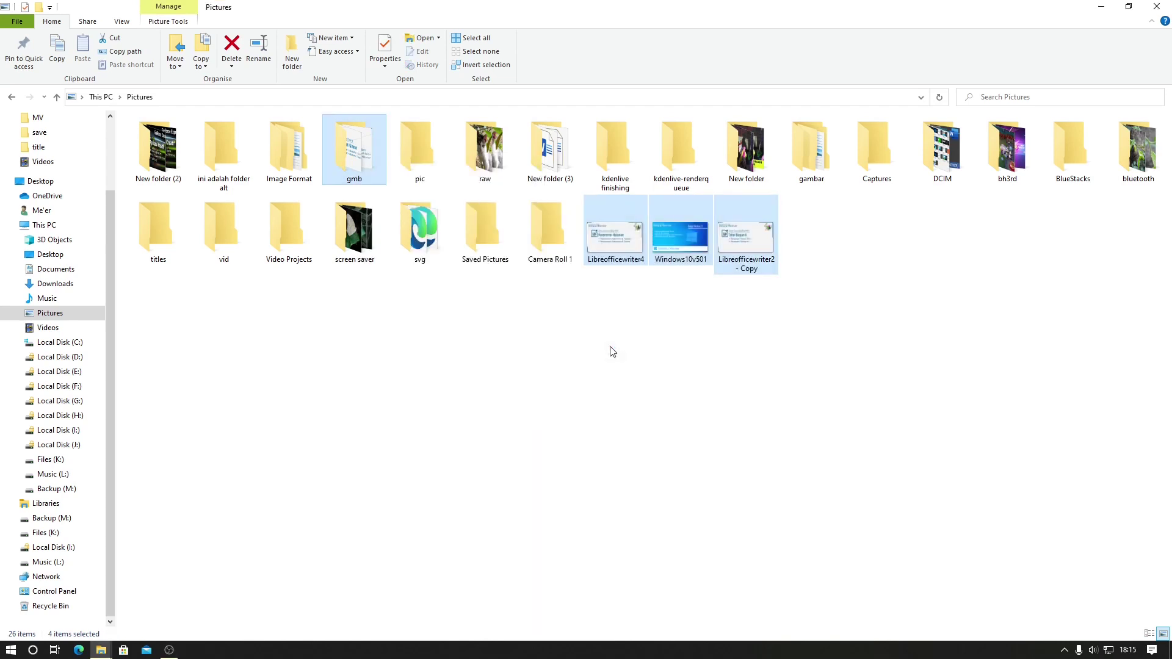
click(623, 323)
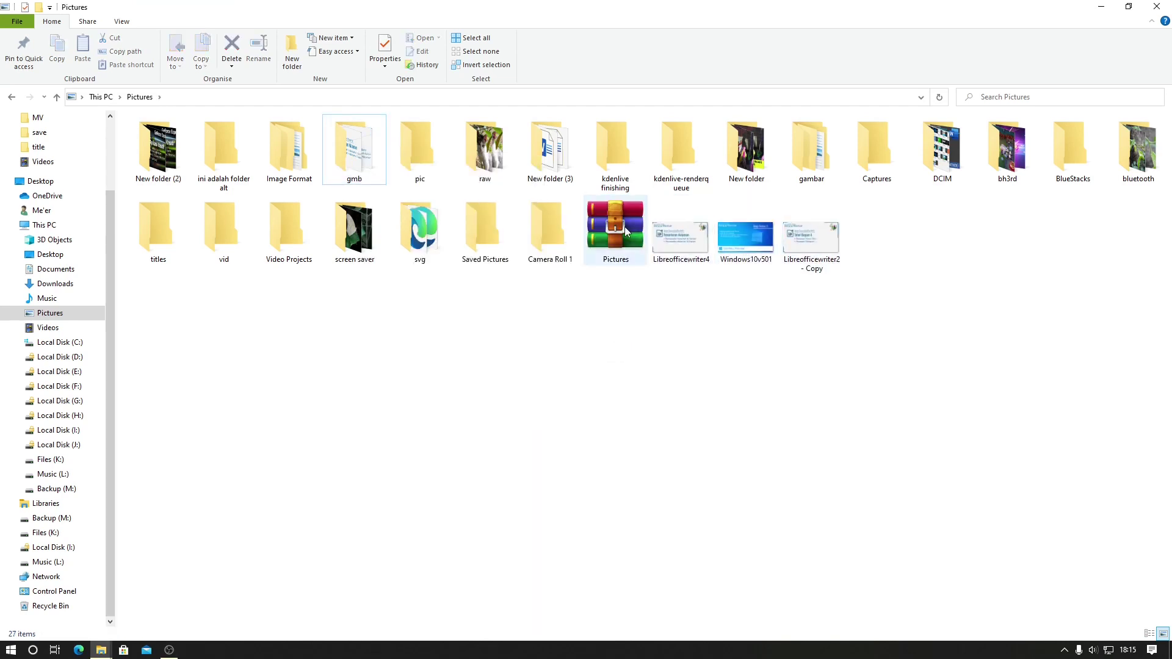
Look through 7-Zip's extraction settings and options for the Pictures archive without extracting it.
click(625, 227)
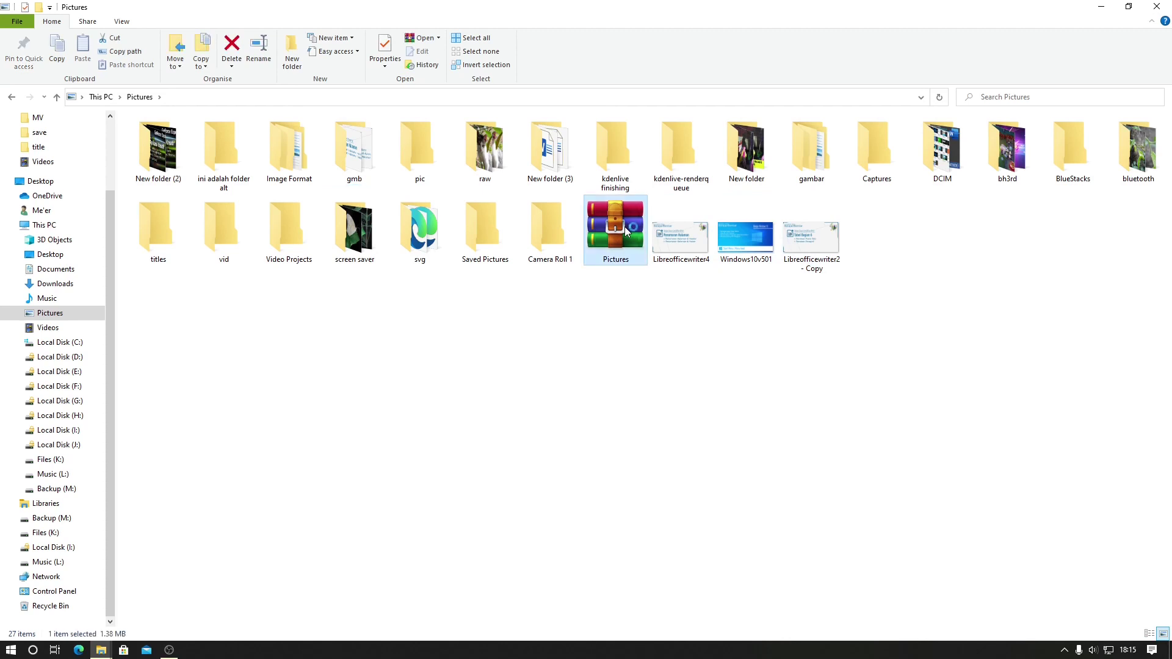
right_click(624, 226)
mouse_move(685, 355)
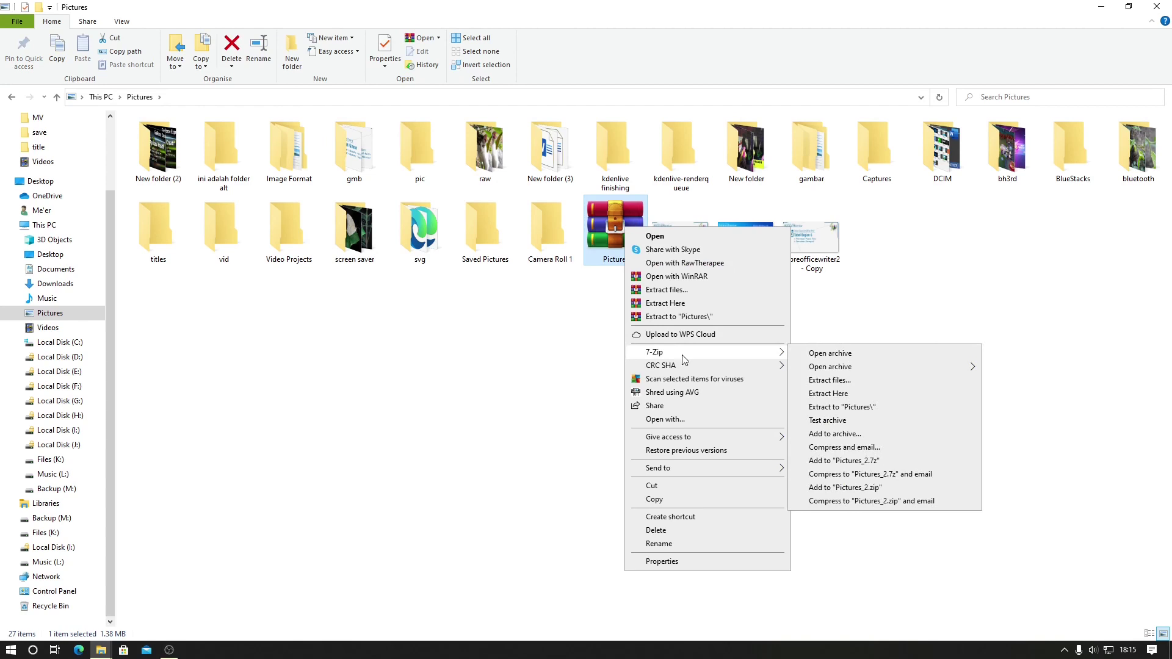
click(830, 380)
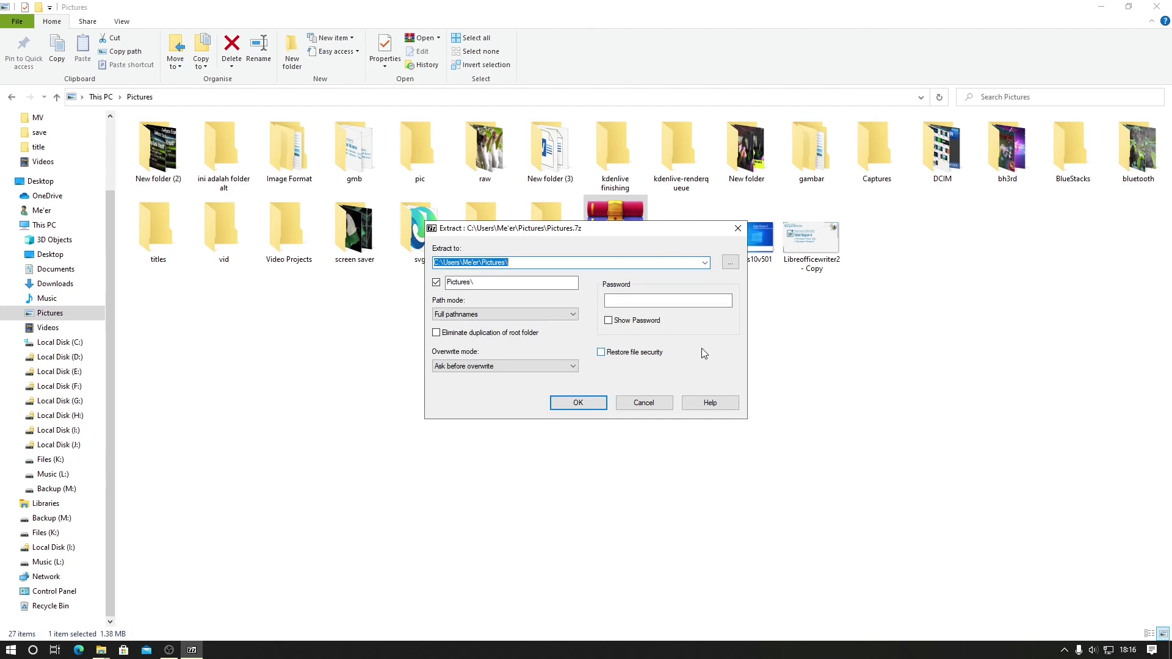
click(644, 403)
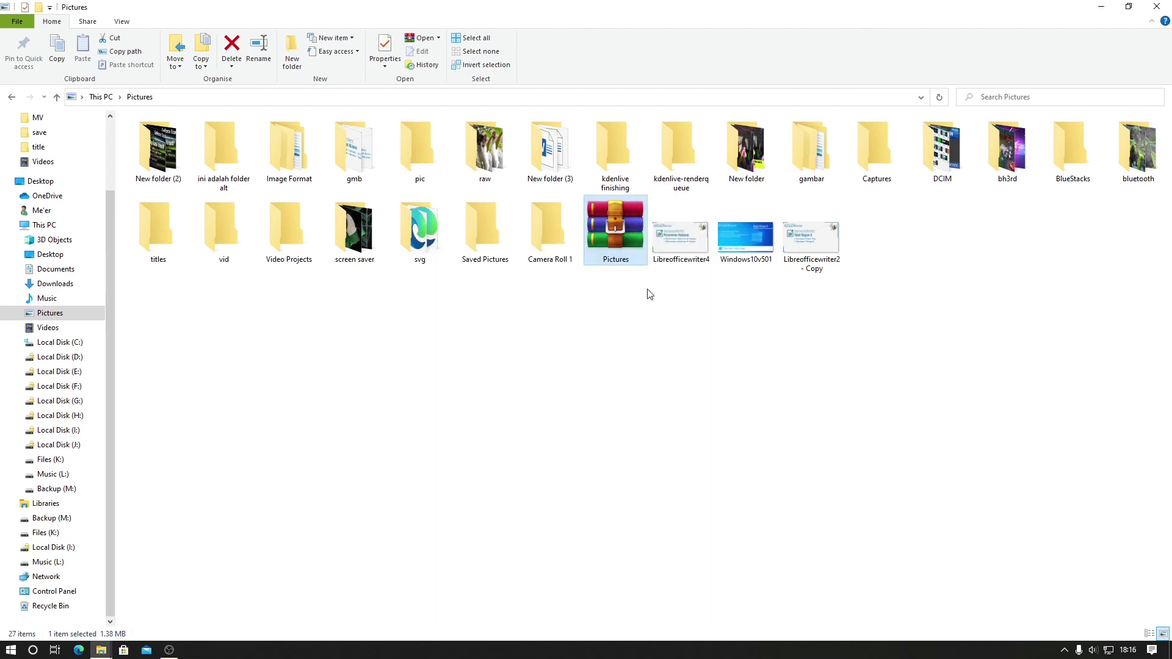
right_click(607, 233)
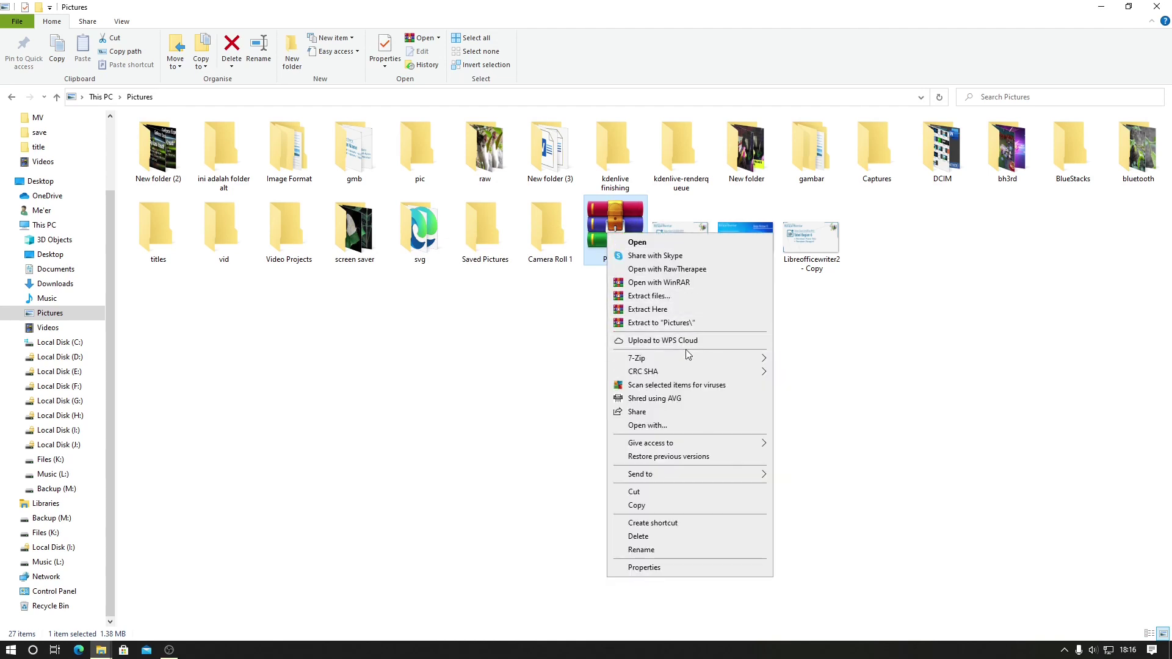
mouse_move(691, 362)
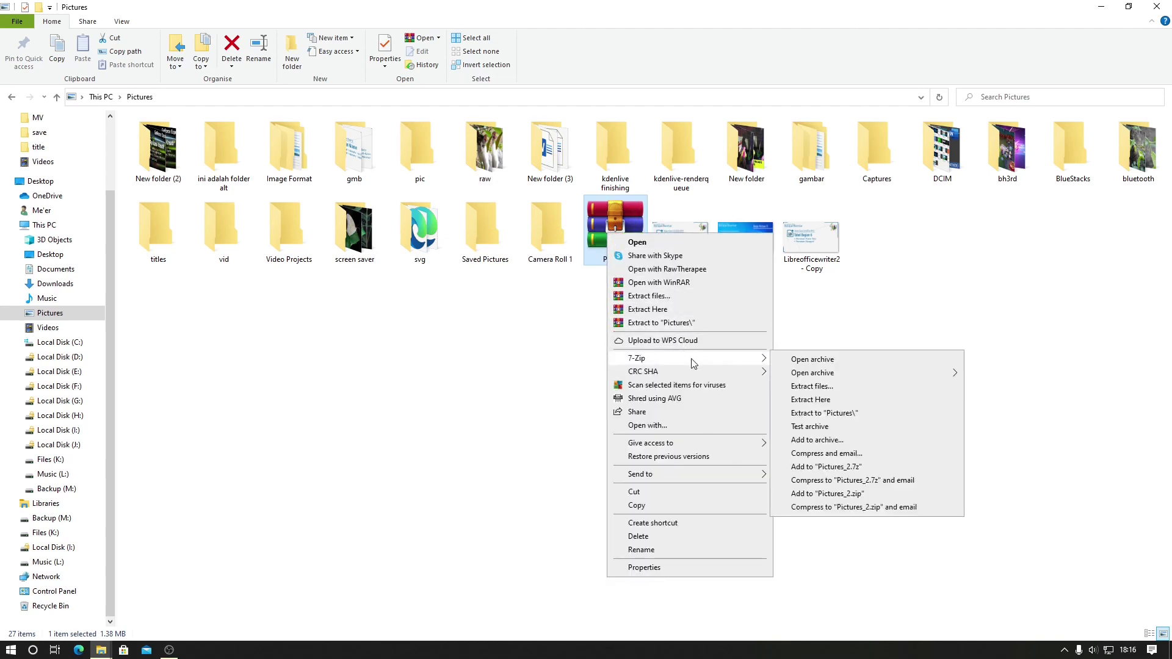
click(857, 403)
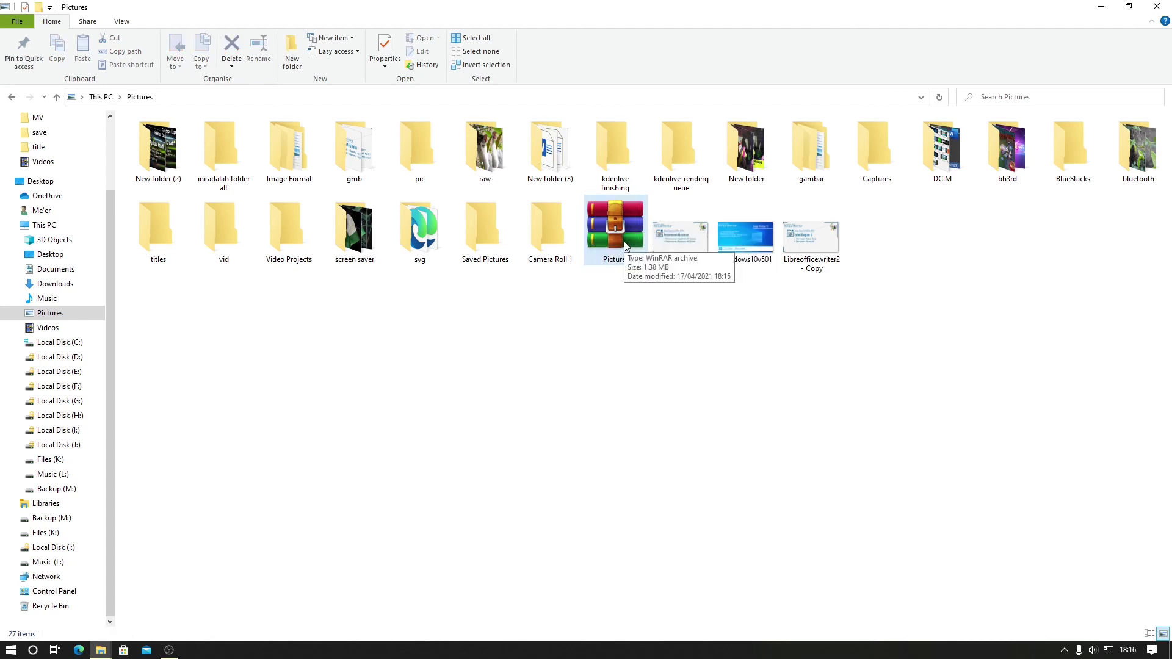
Move the Pictures archive into the pic folder and extract its contents directly there with 7-Zip.
drag(624, 244, 429, 159)
double_click(421, 156)
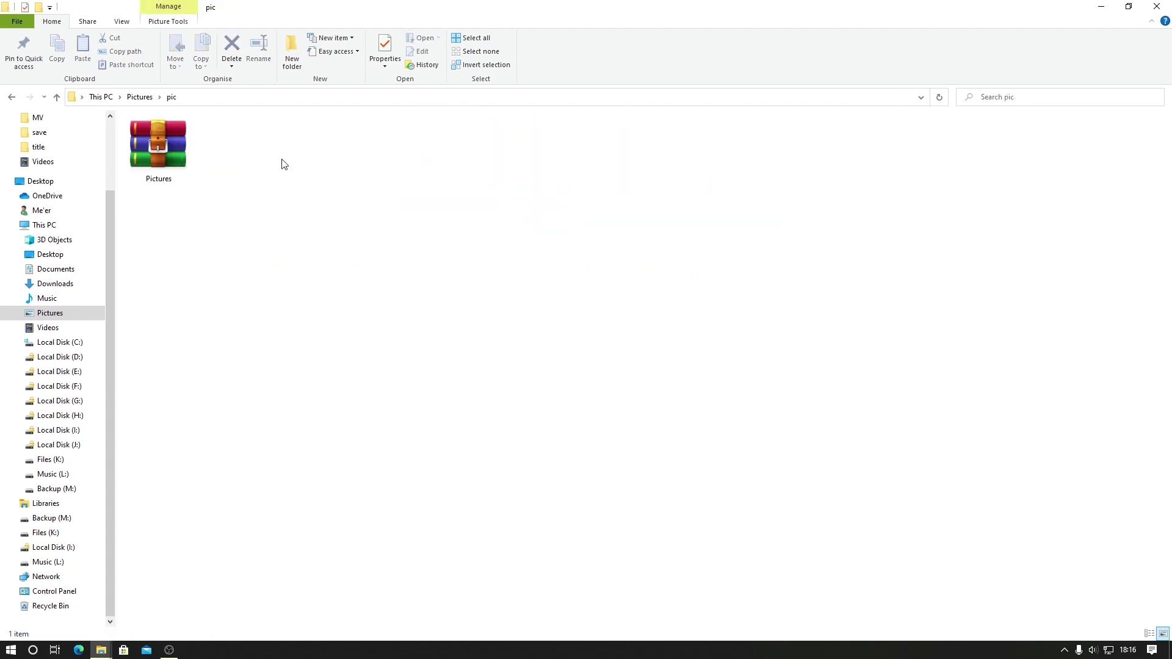
right_click(143, 152)
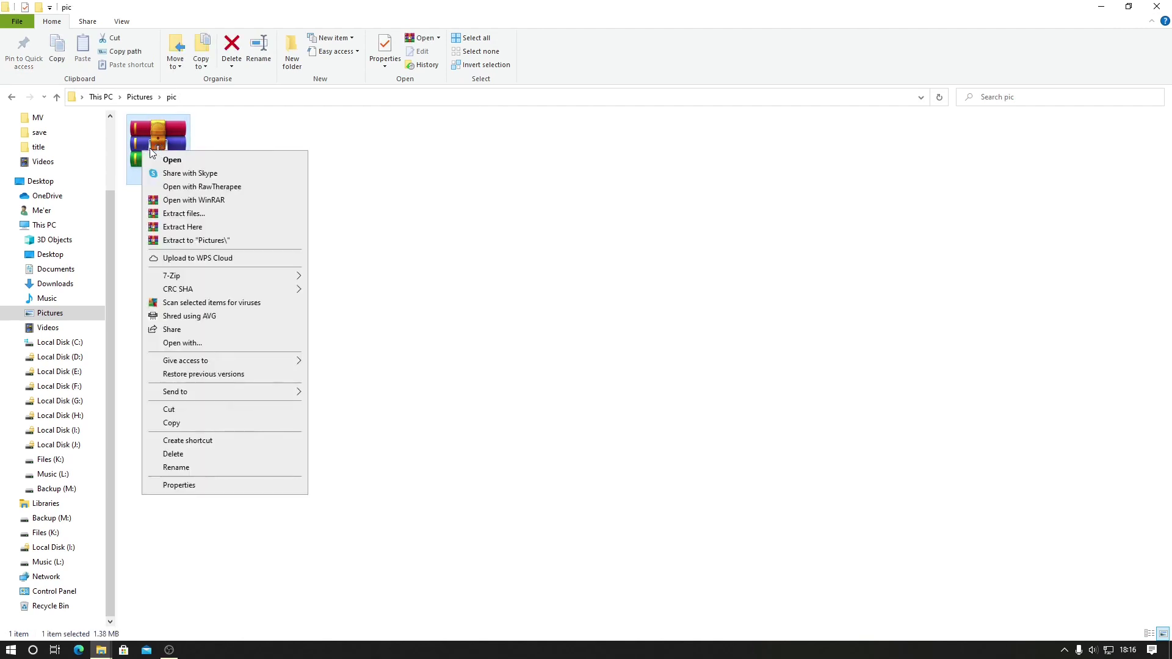
mouse_move(224, 280)
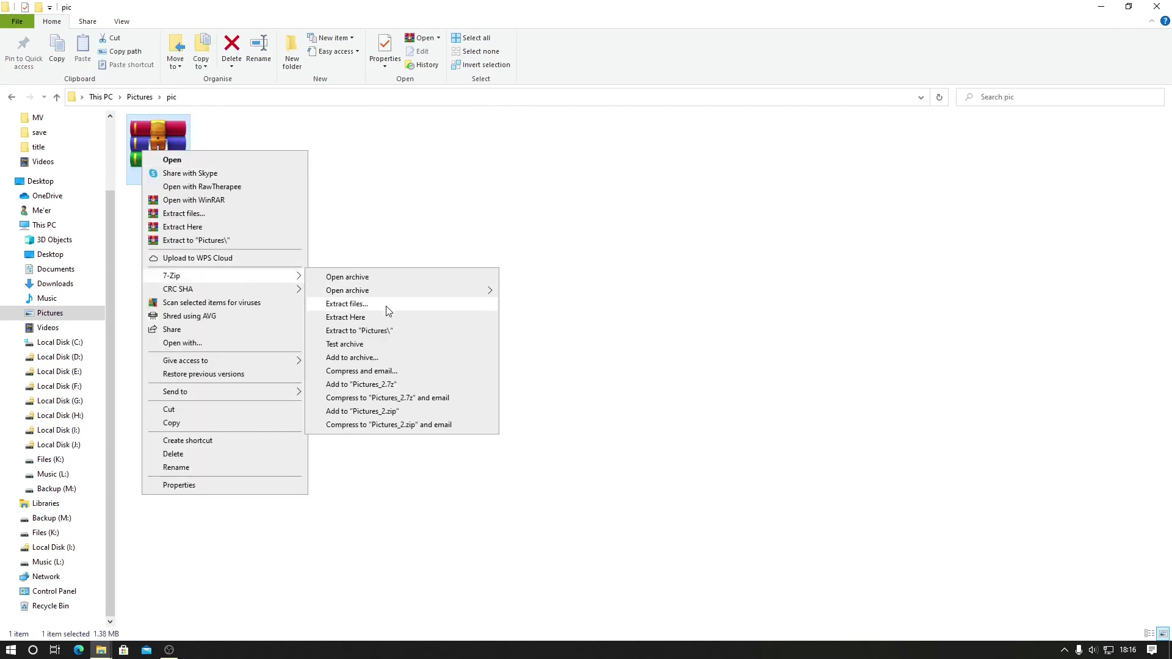
click(389, 322)
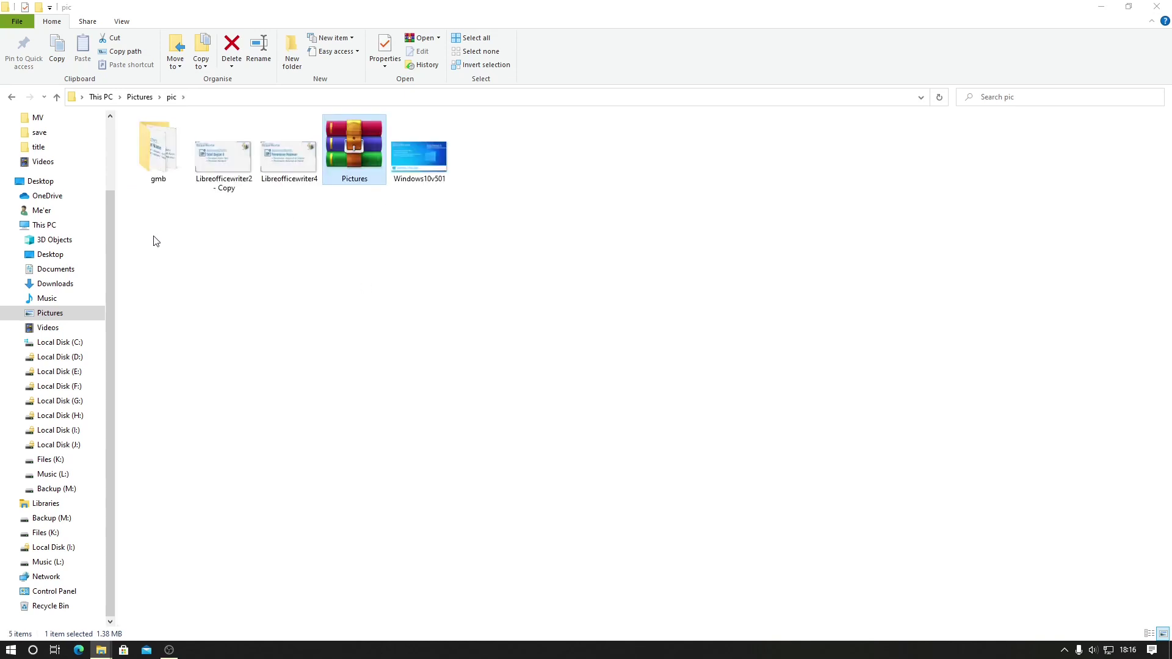
Delete the extracted gmb folder and images from pic, and extract the archive into a Pictures subfolder with 7-Zip.
drag(149, 236, 284, 145)
key(Delete)
right_click(154, 158)
mouse_move(279, 285)
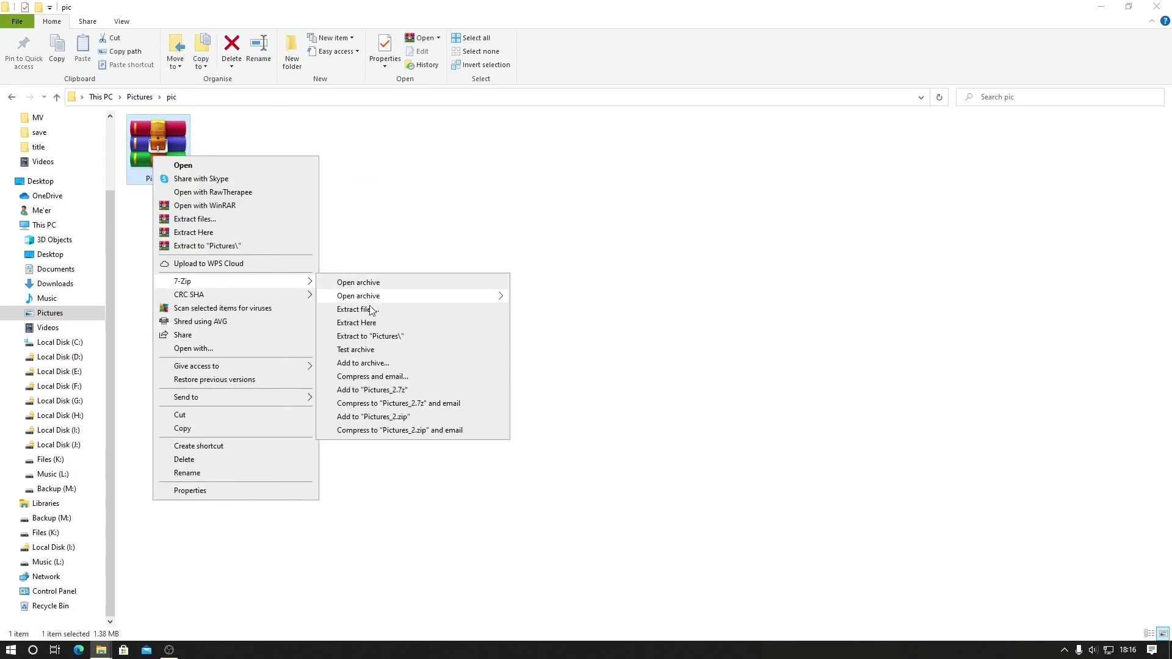
click(380, 340)
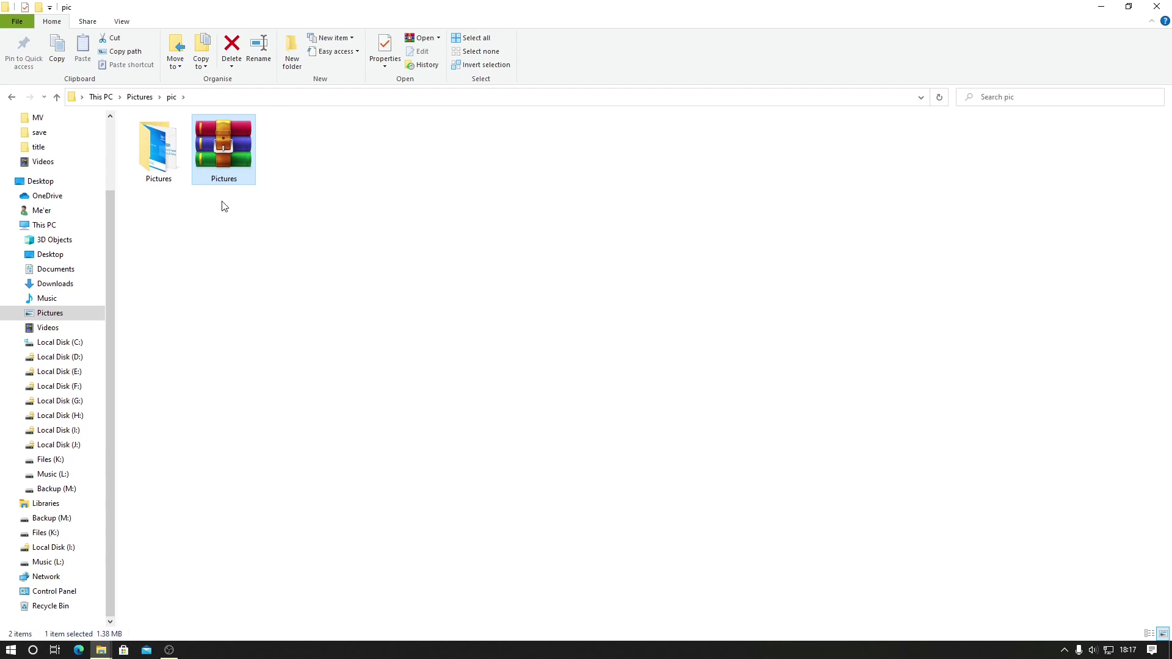
Open the extracted Pictures folder inside pic and check its contents.
click(178, 180)
click(215, 177)
double_click(169, 160)
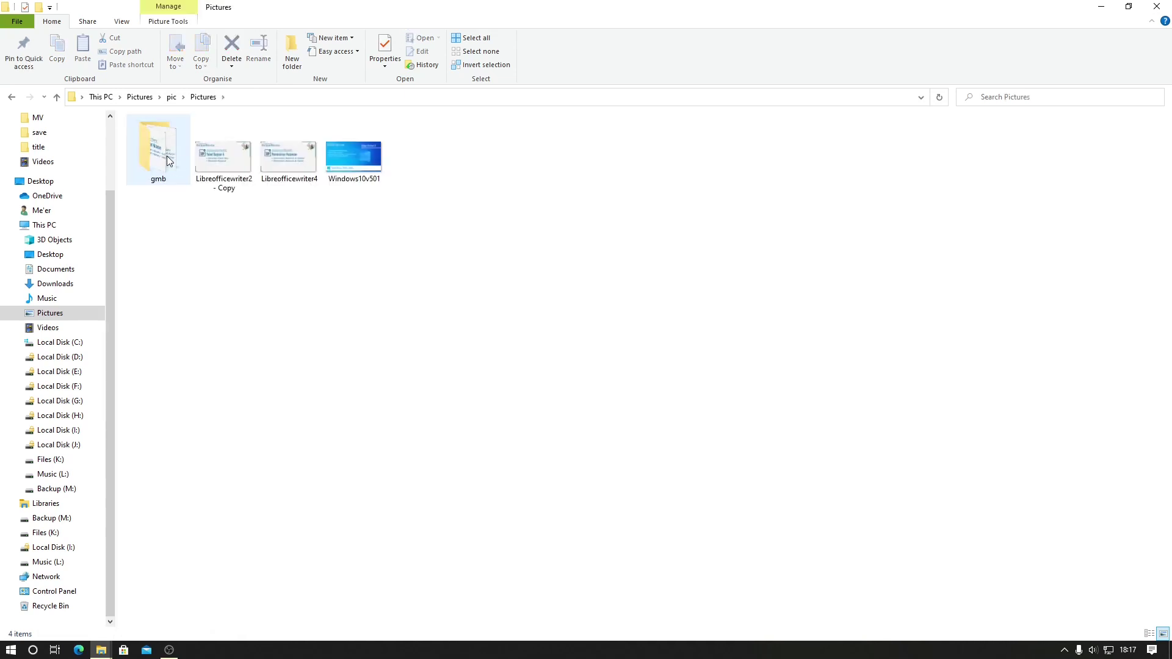